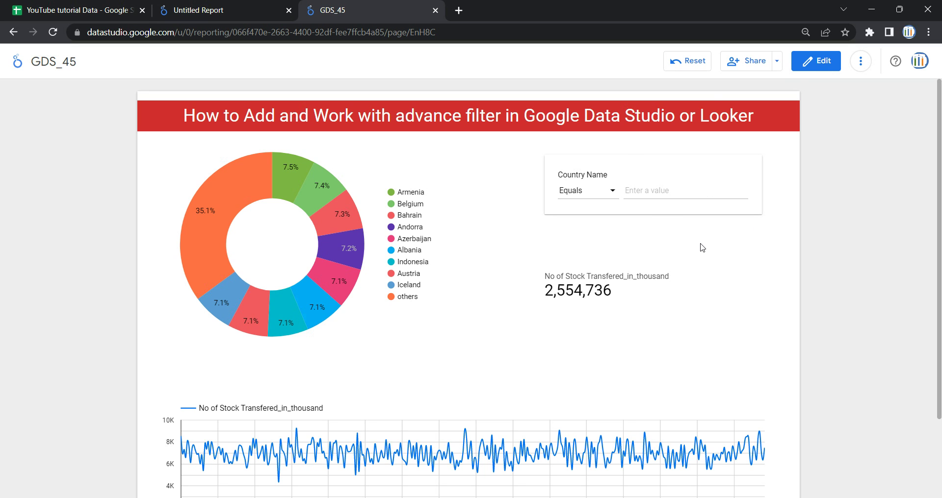
Enter edit mode and delete the old Country Name filter control
click(809, 70)
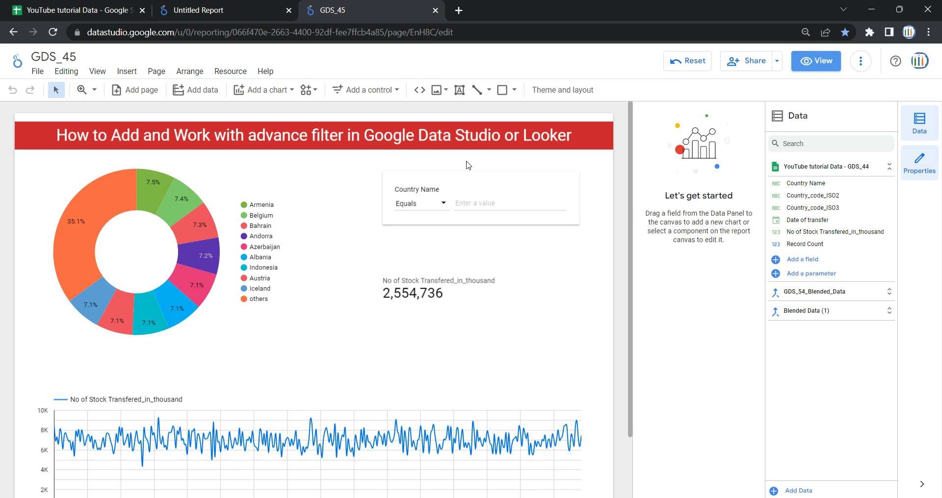
click(469, 167)
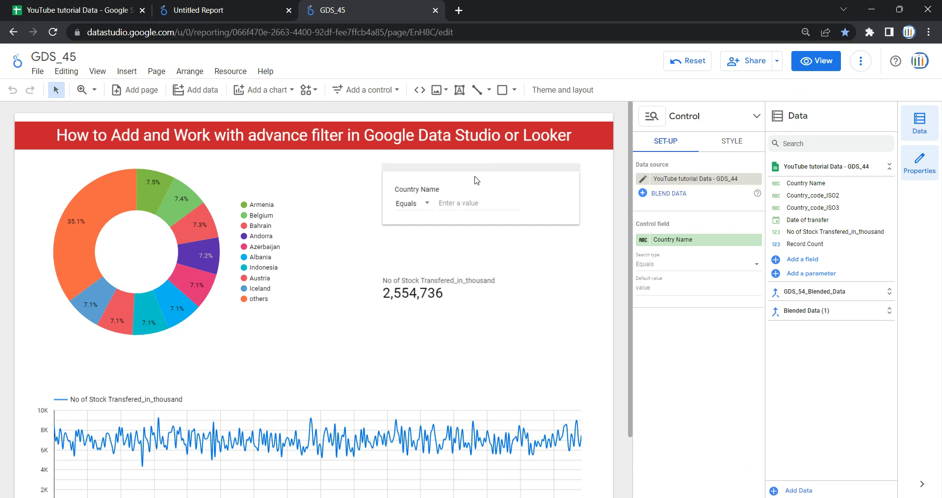
key(Delete)
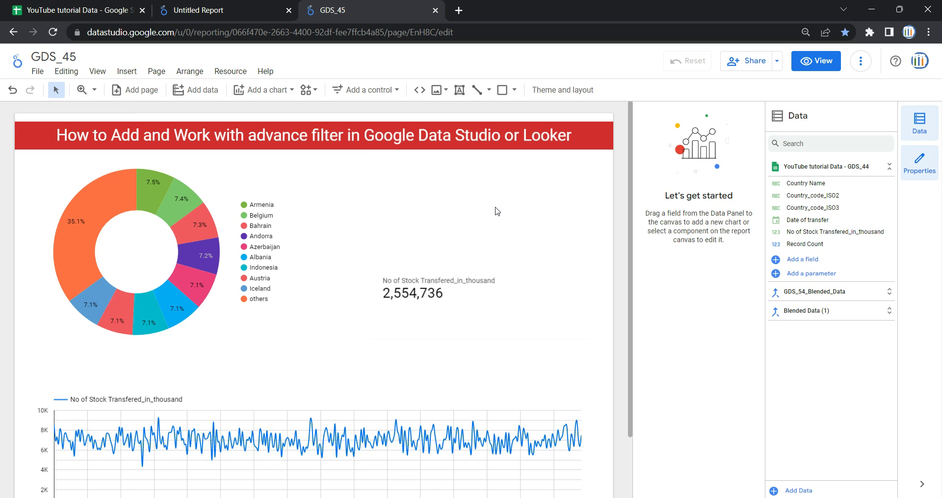
Add an advanced filter control on Country Name to the canvas, then switch to View mode
click(388, 91)
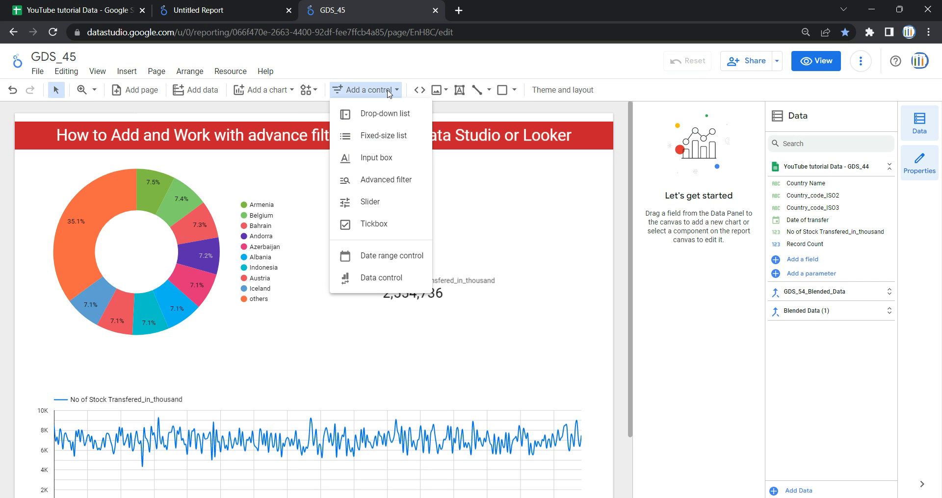
click(378, 180)
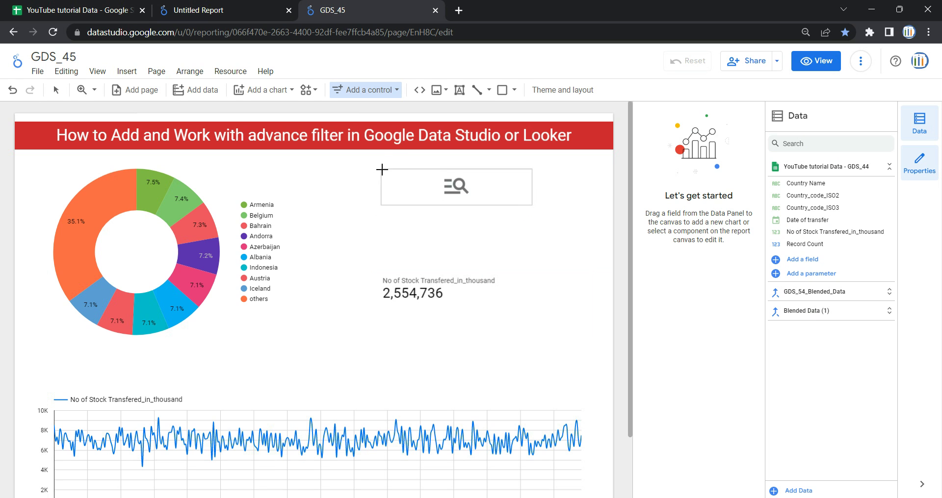
click(381, 168)
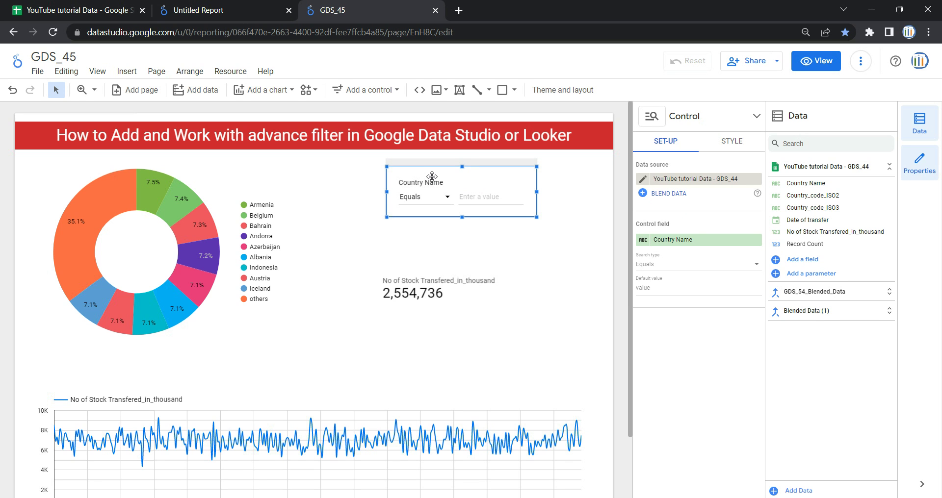
click(816, 63)
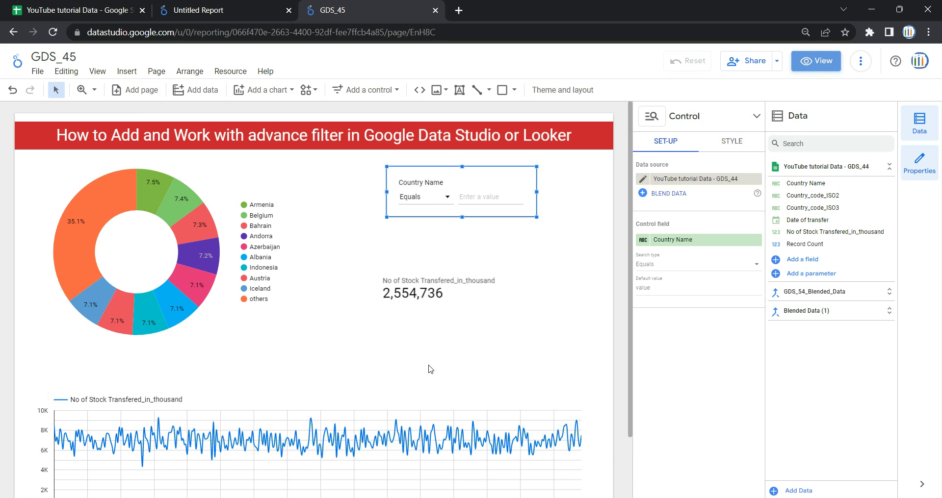
Change the filter's match type from Equals to Contains, ready to enter a value
click(613, 194)
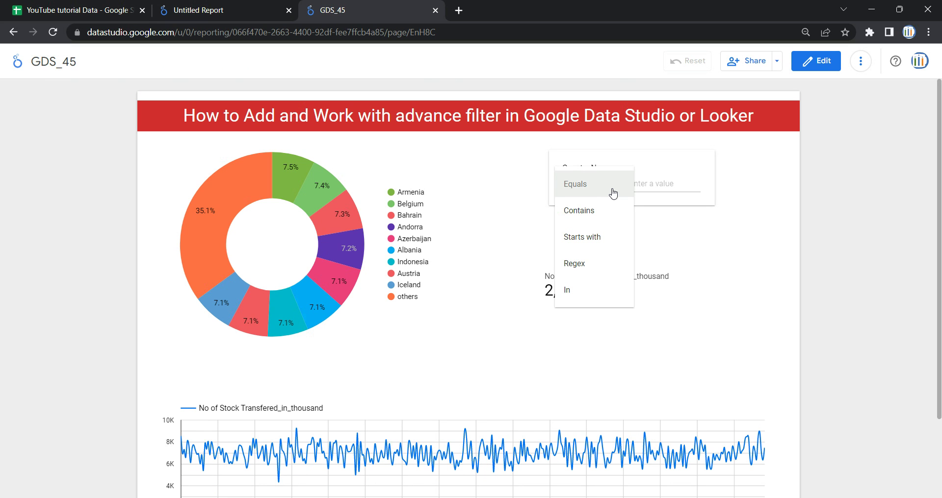
click(613, 193)
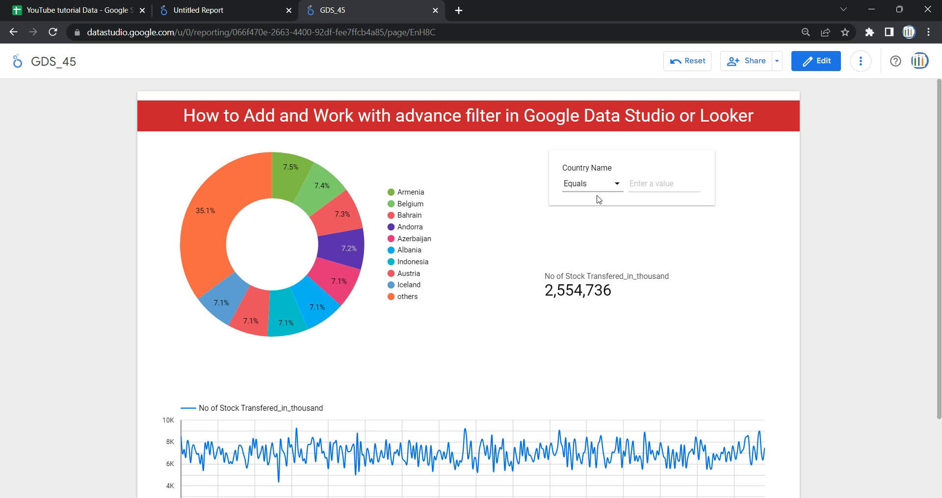
click(694, 185)
click(614, 194)
click(643, 204)
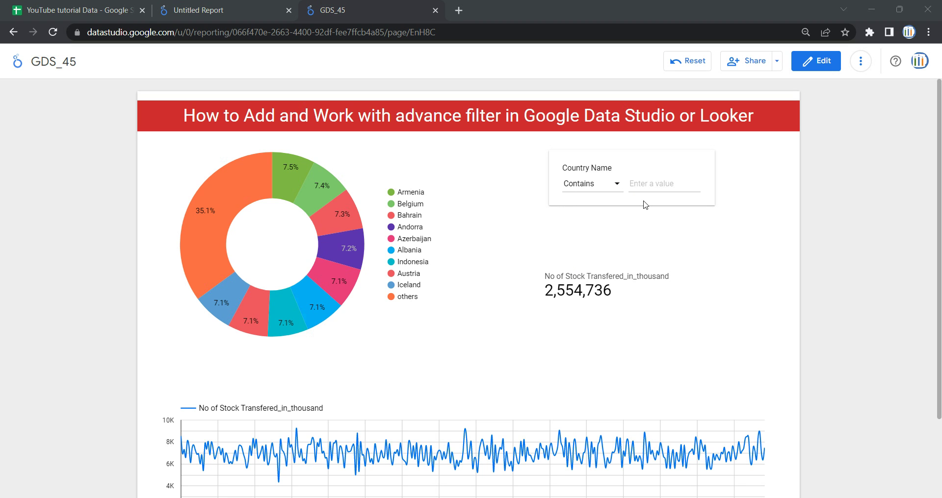
click(608, 191)
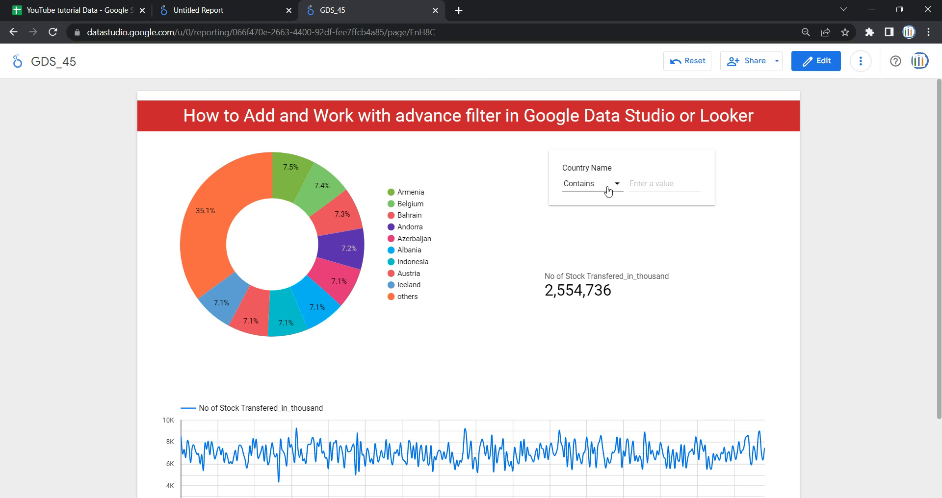
click(608, 189)
click(681, 185)
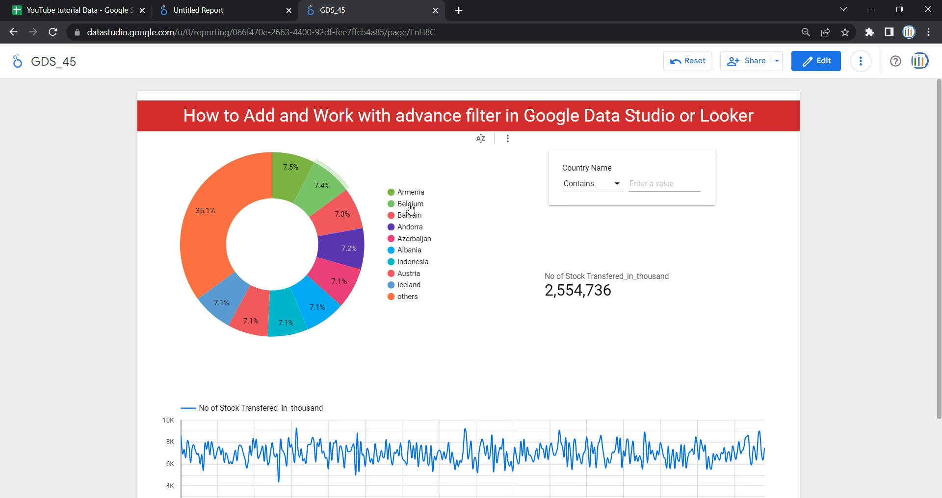
click(675, 184)
Filter the charts to countries containing 'nd'
text(nd)
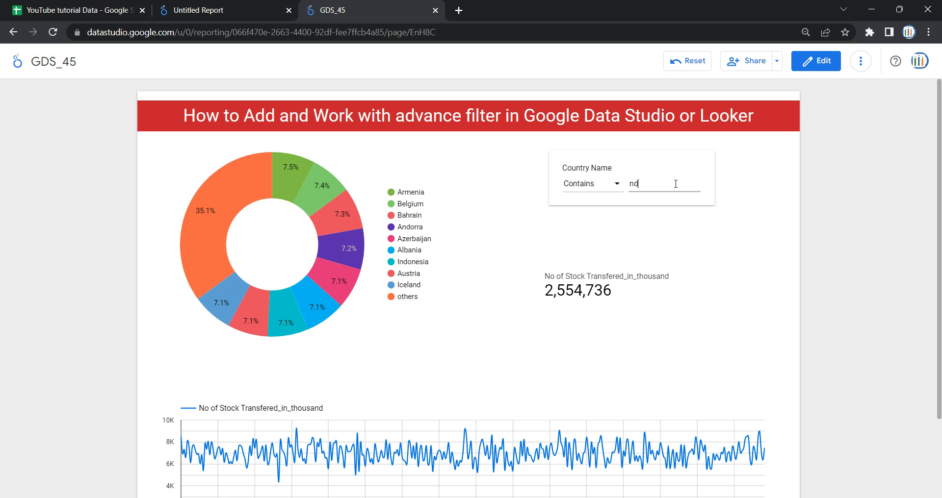
click(689, 222)
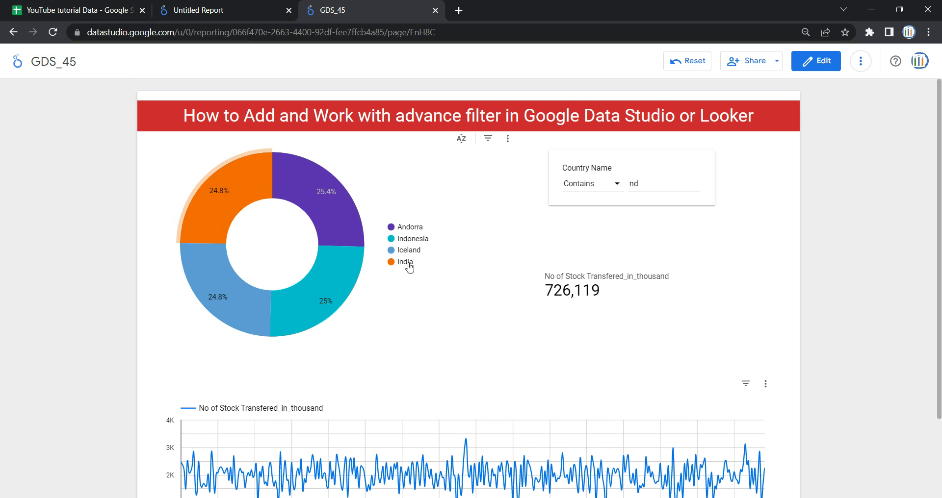
scroll(319, 204, down, 1)
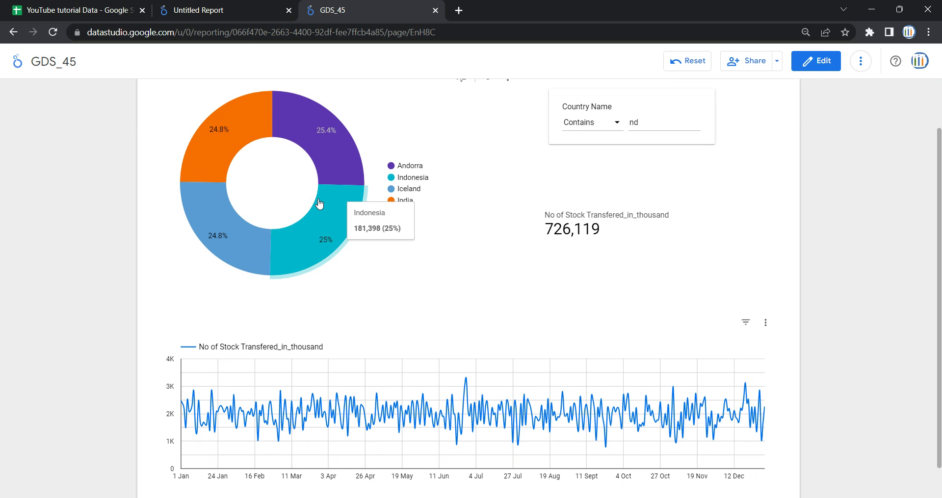
scroll(393, 191, up, 1)
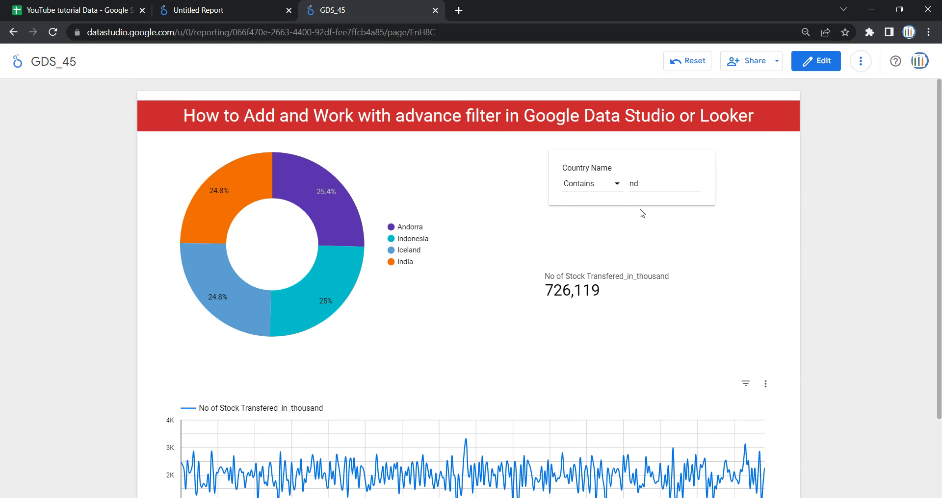
Switch the match type to Starts with and replace the value with 'In'
click(606, 189)
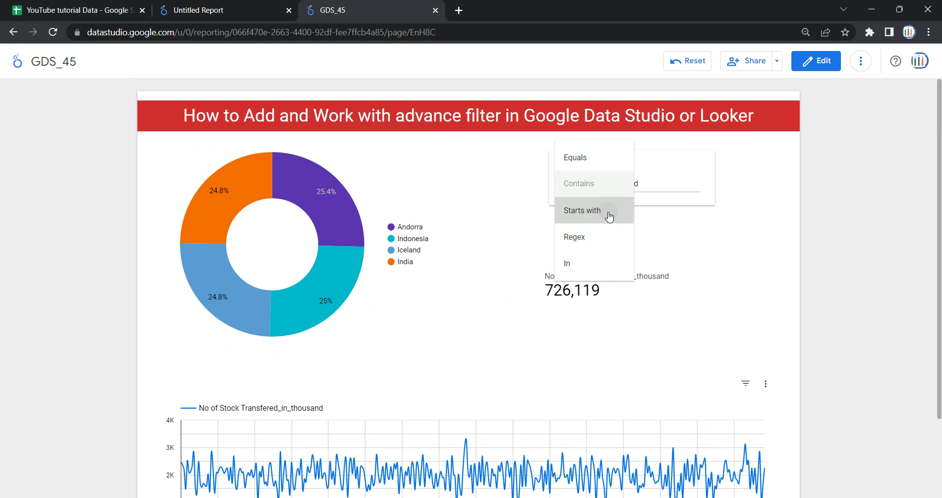
click(609, 211)
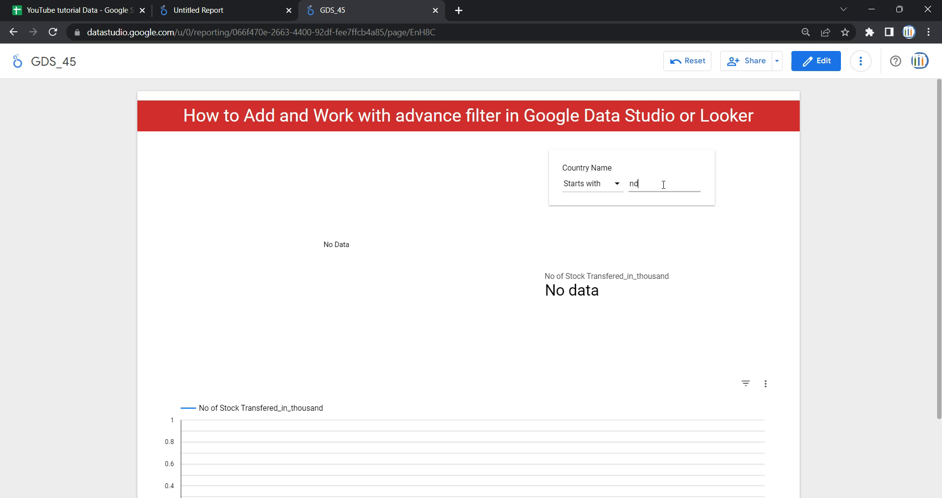
drag(664, 184, 630, 181)
key(BackSpace)
click(630, 181)
text(In)
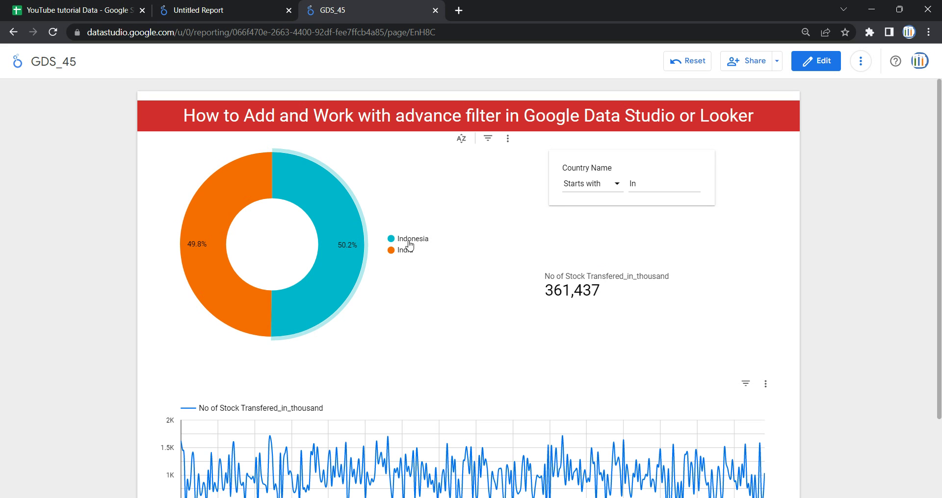
Change the match type to Regex, leaving every chart with No data
click(611, 189)
click(610, 187)
click(610, 185)
click(594, 193)
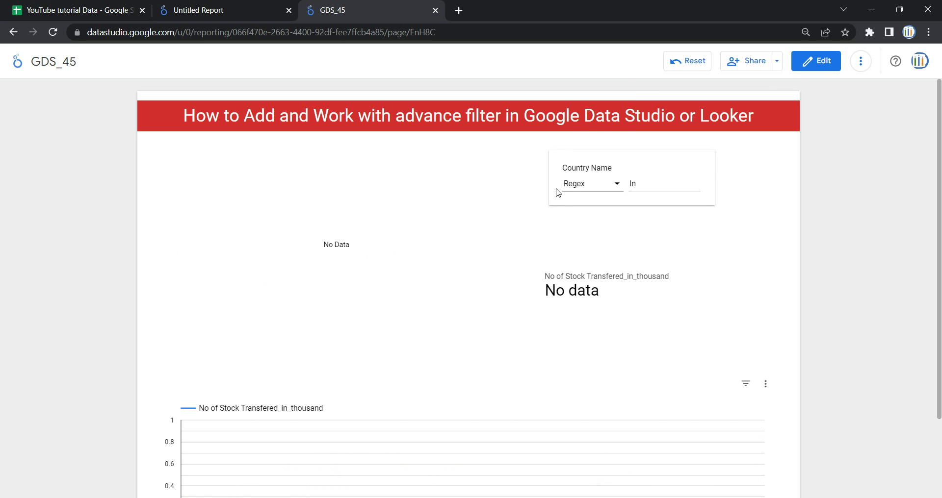
Switch the filter's match type to In
scroll(373, 357, down, 2)
scroll(374, 357, up, 2)
click(604, 185)
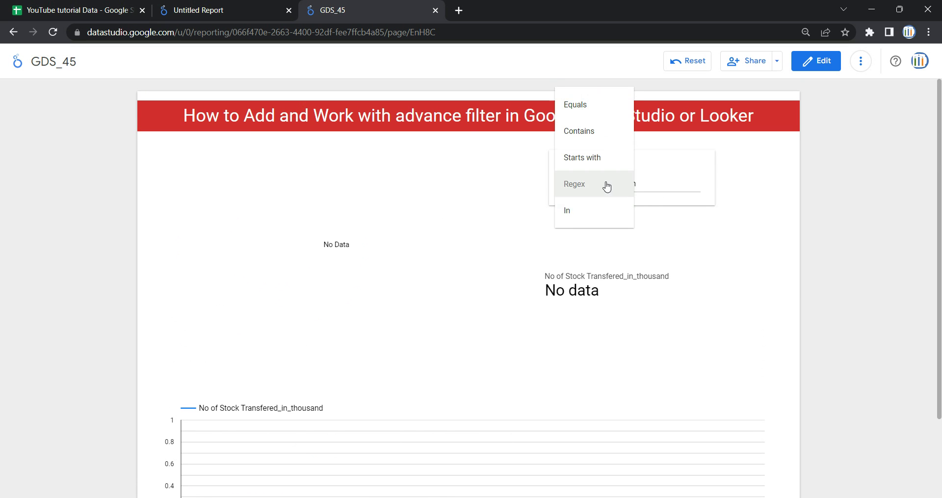
click(573, 217)
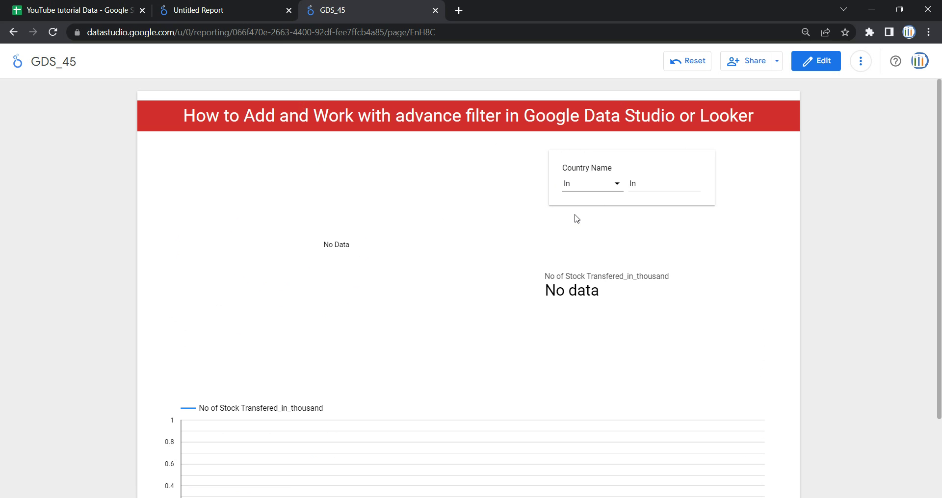
Set the value to India,Bahrain so the charts total 366,936 for those two countries
click(645, 181)
drag(655, 182, 633, 183)
key(BackSpace)
text(India)
text(,)
text(bahrina)
key(BackSpace)
key(BackSpace)
key(BackSpace)
key(BackSpace)
key(BackSpace)
key(BackSpace)
key(BackSpace)
text(Bahrain)
click(687, 229)
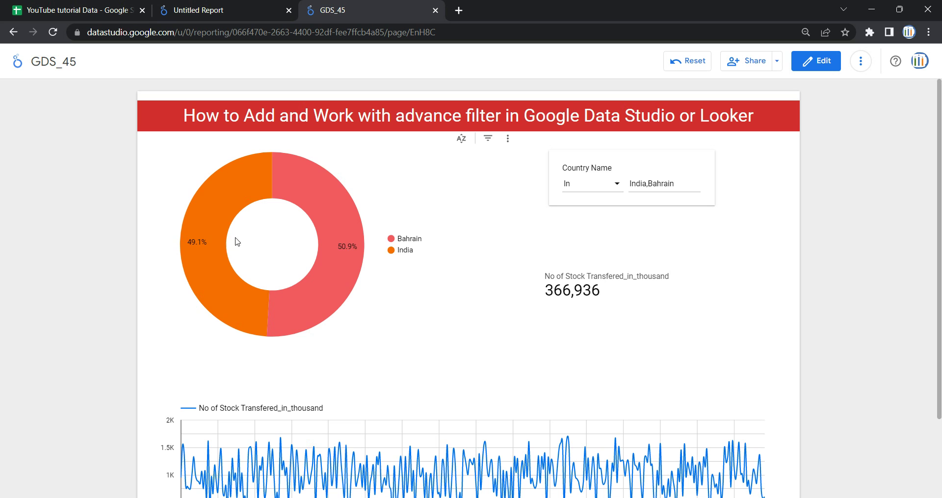
mouse_move(337, 305)
Return to edit mode and open the control's field list in its SET-UP panel
double_click(590, 202)
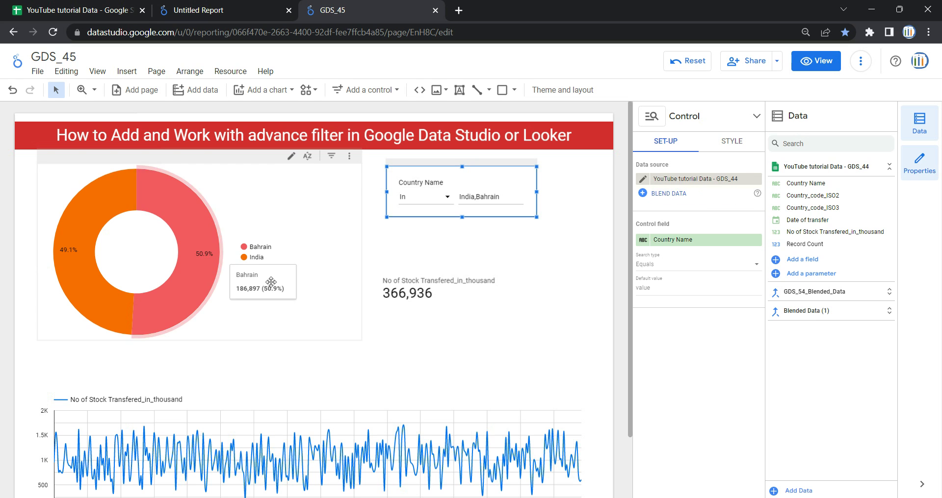
scroll(228, 376, down, 1)
scroll(229, 376, up, 1)
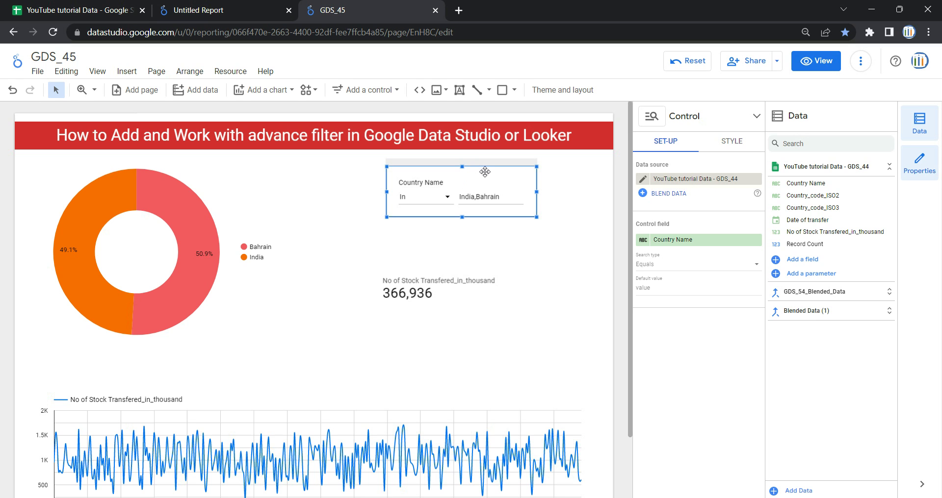
click(689, 241)
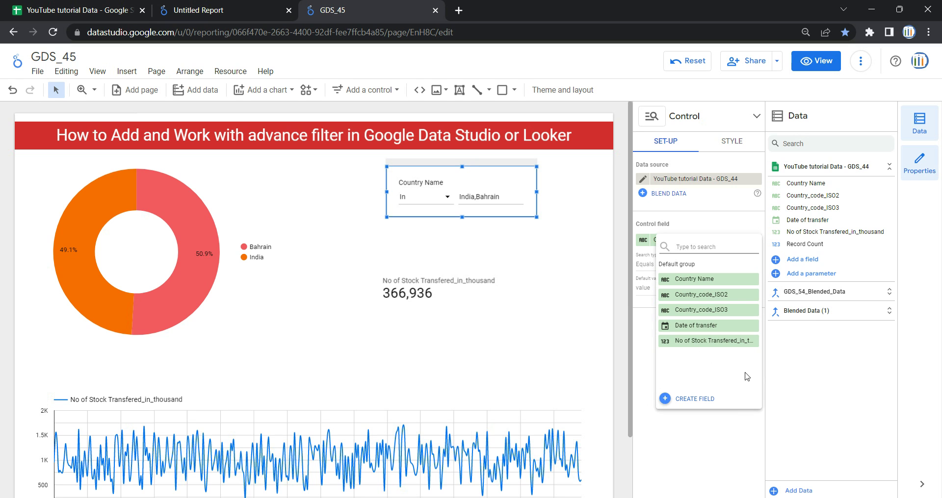
Set the control field to Country Name, so the charts show all countries totalling 2,554,736
click(697, 345)
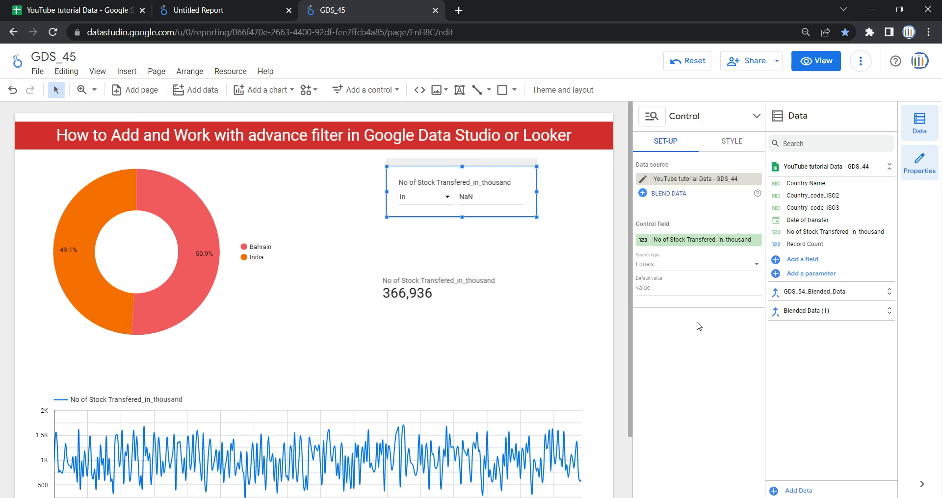
click(684, 240)
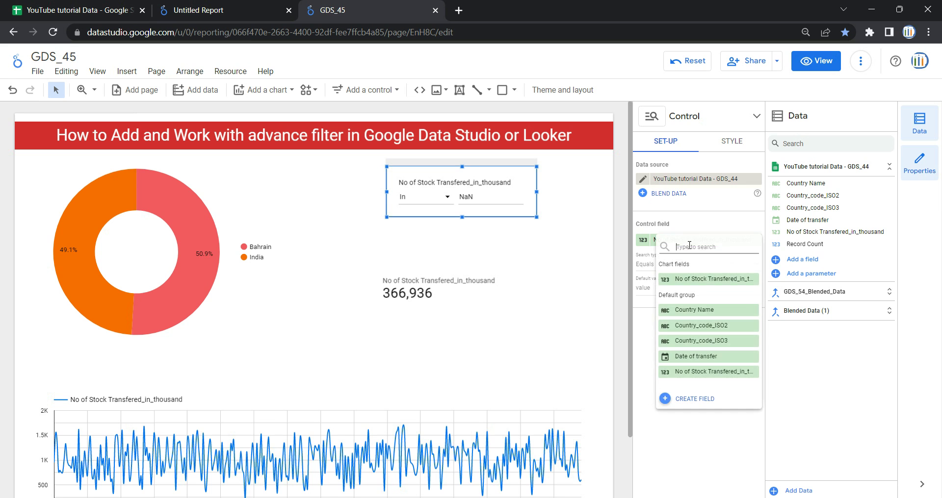
click(674, 267)
click(683, 240)
click(708, 228)
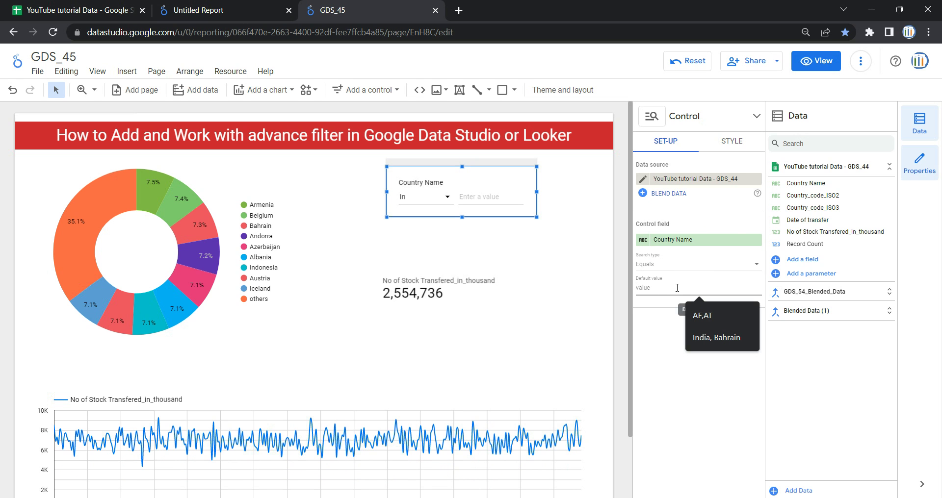
Give the control default value India, Bahrain with In matching, and switch to View mode
click(719, 331)
click(721, 338)
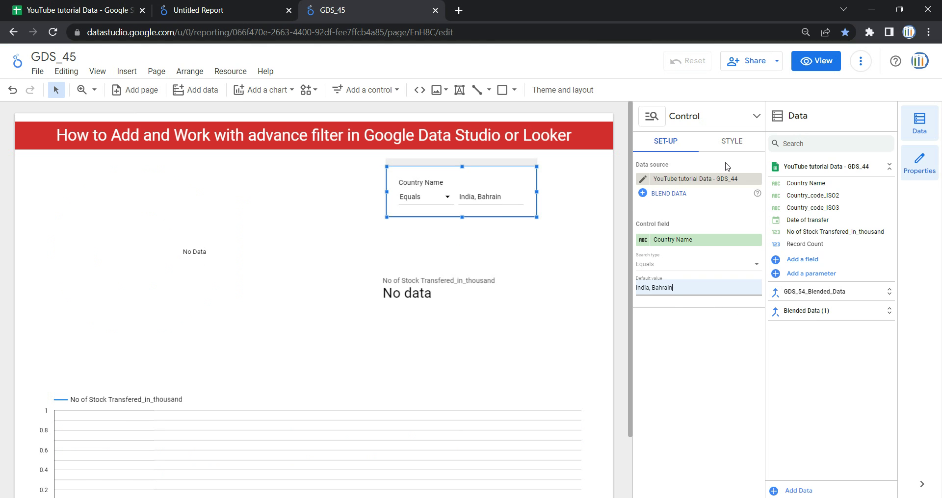
click(443, 199)
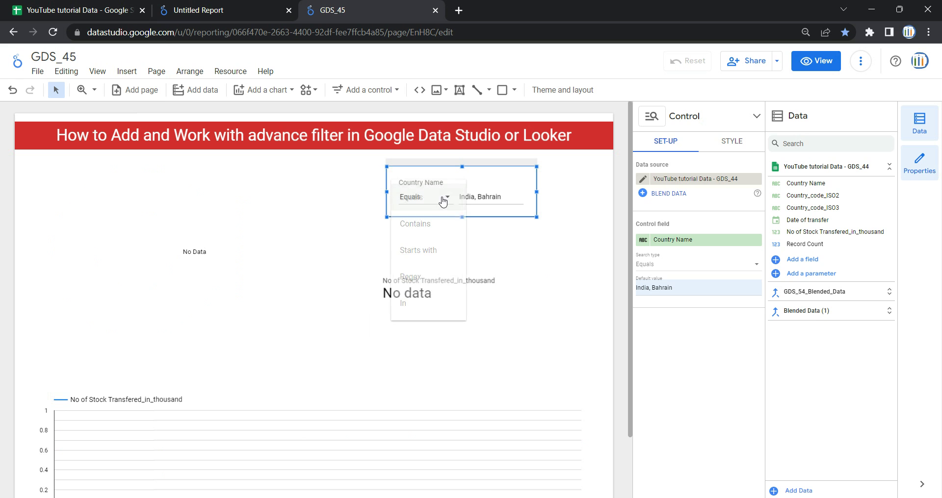
click(425, 307)
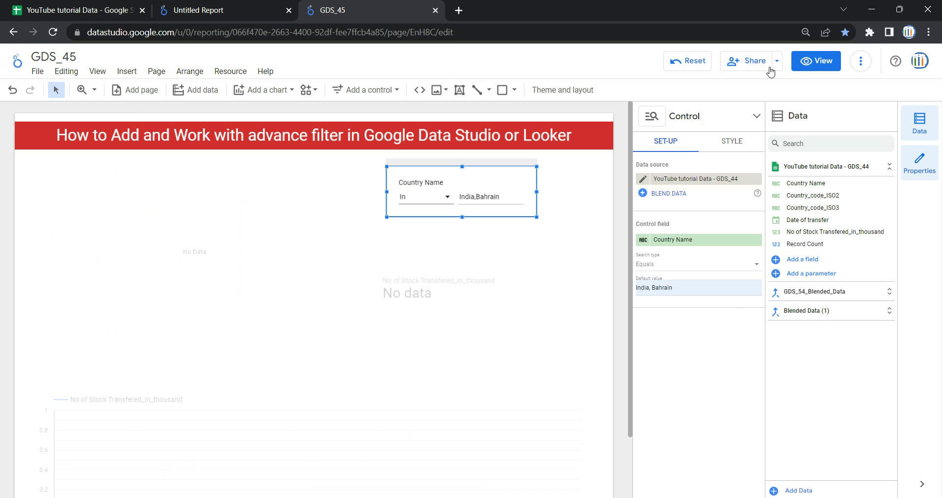
click(816, 61)
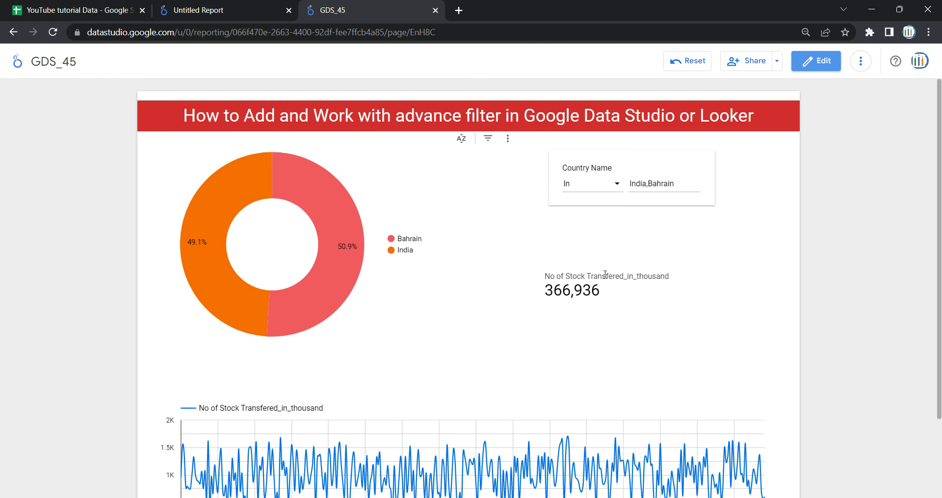
Replace the filter value with India, so the charts show India alone totalling 180,039
mouse_move(344, 264)
scroll(425, 305, down, 1)
scroll(666, 156, up, 1)
drag(675, 184, 627, 191)
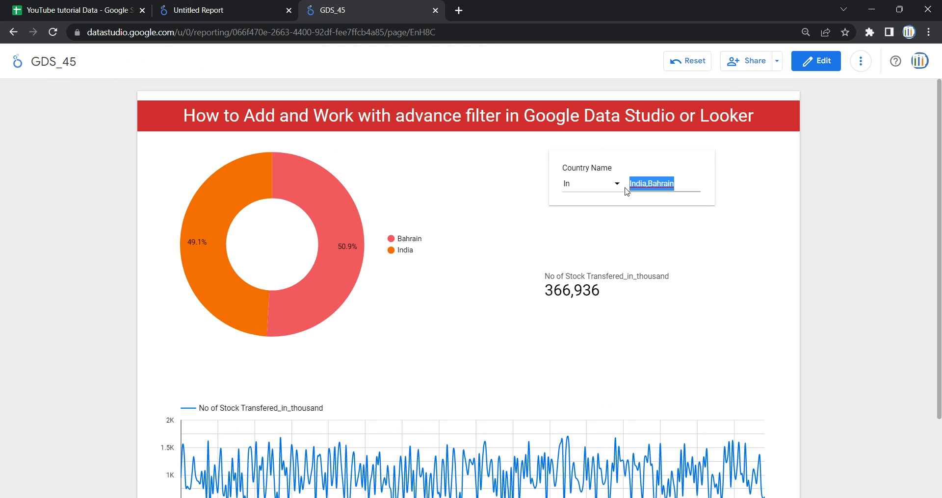
key(BackSpace)
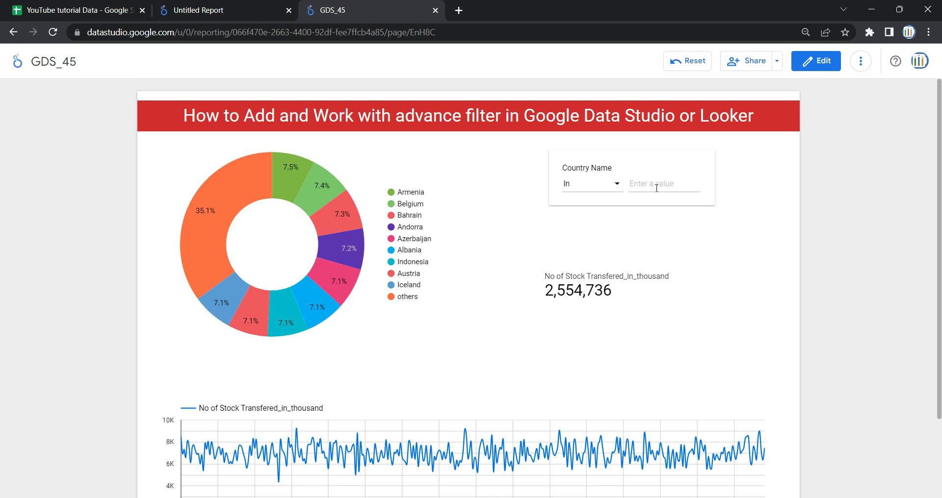
click(656, 186)
text(India)
key(Return)
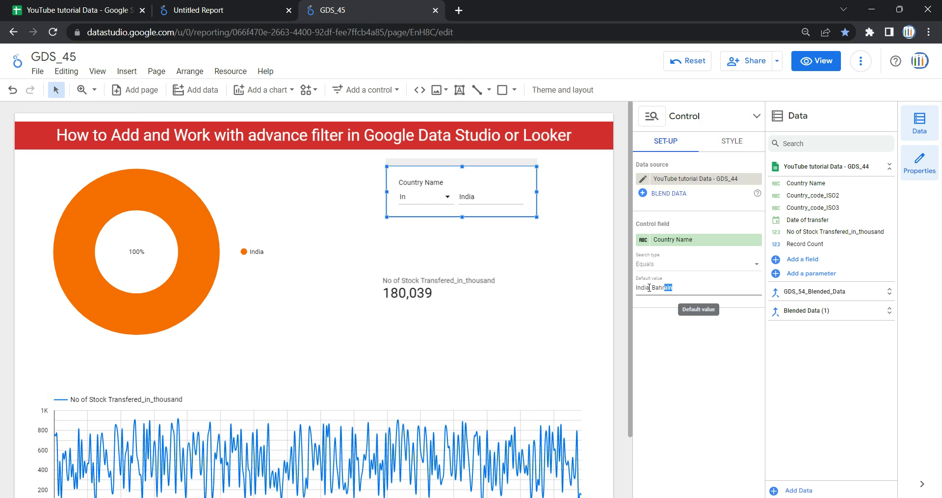
Remove the India, Bahrain default value and reselect the Country Name control
drag(680, 288, 624, 290)
key(BackSpace)
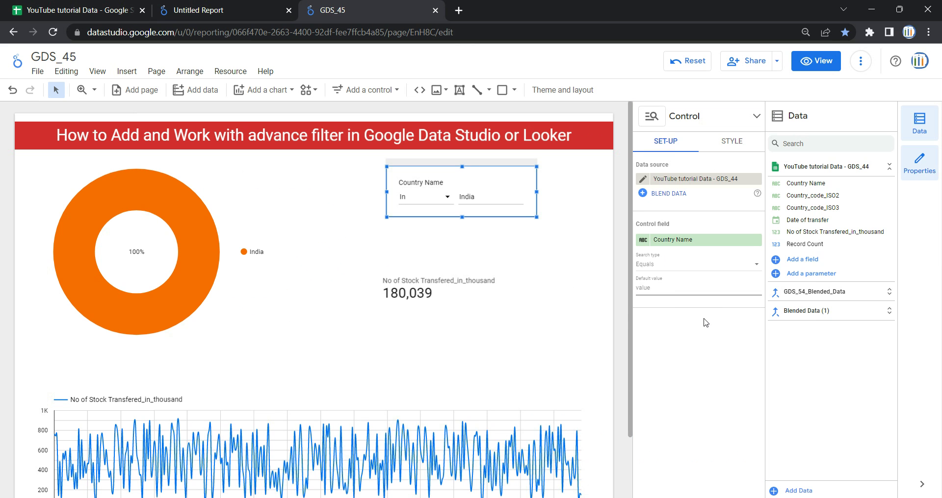
click(596, 275)
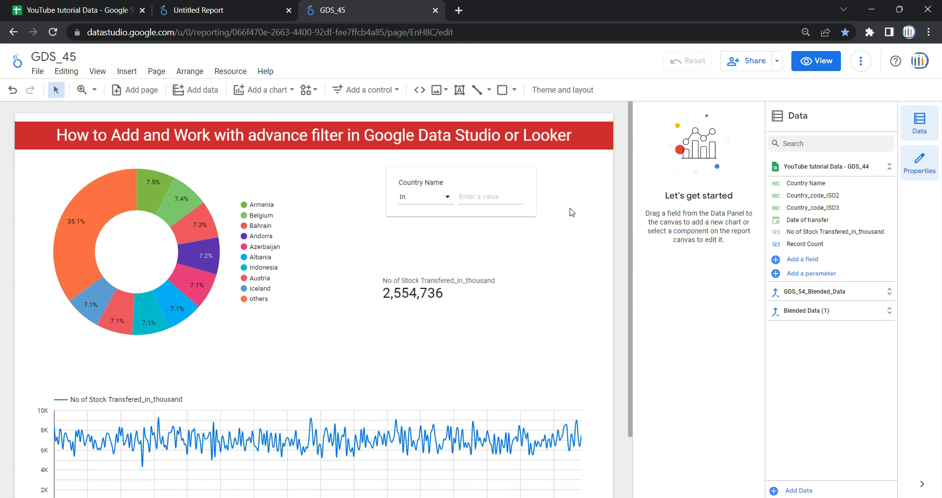
click(525, 175)
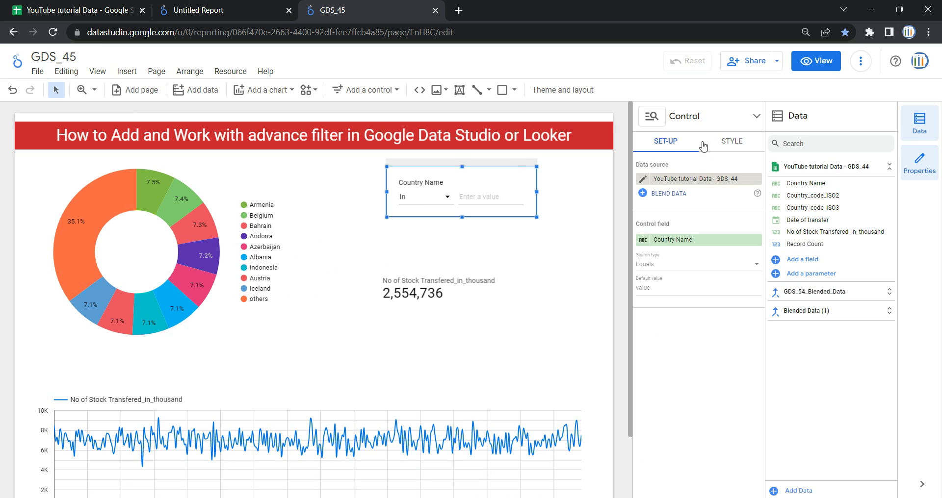
In the control's style settings, try the Drop-down layout, then revert to Fixed-size
click(722, 144)
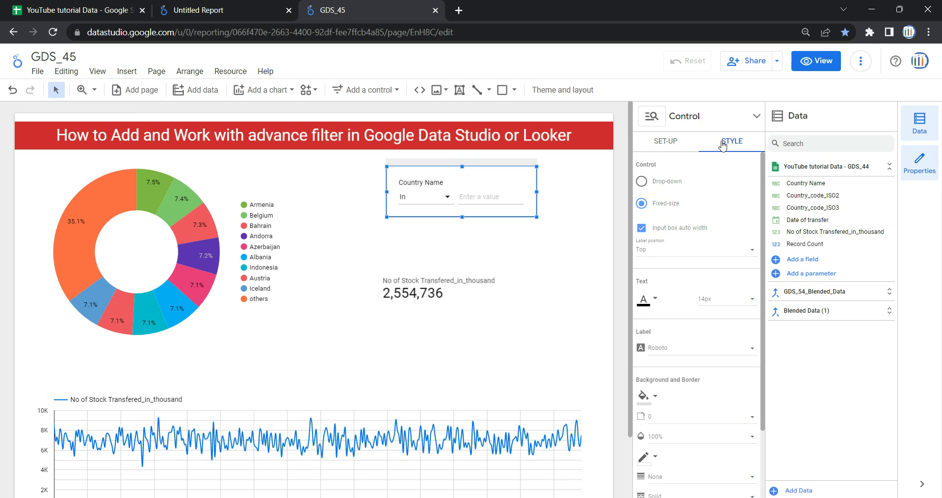
click(668, 182)
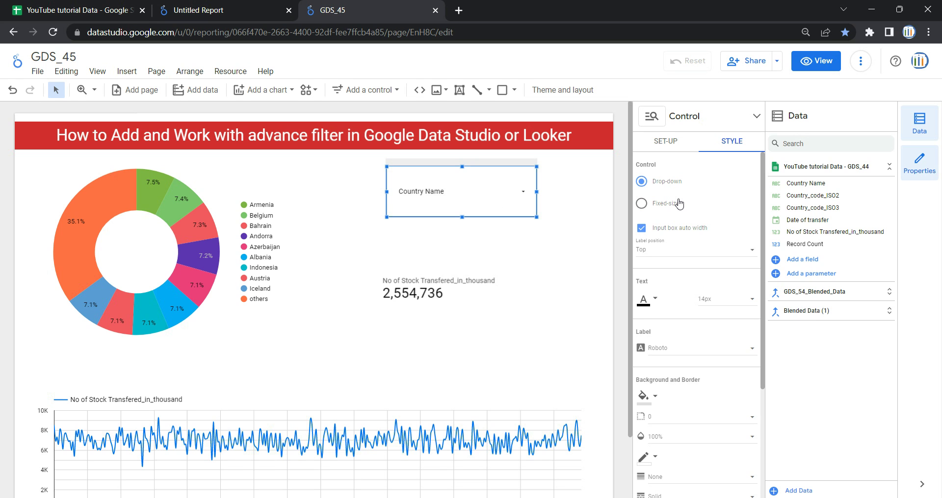
click(524, 190)
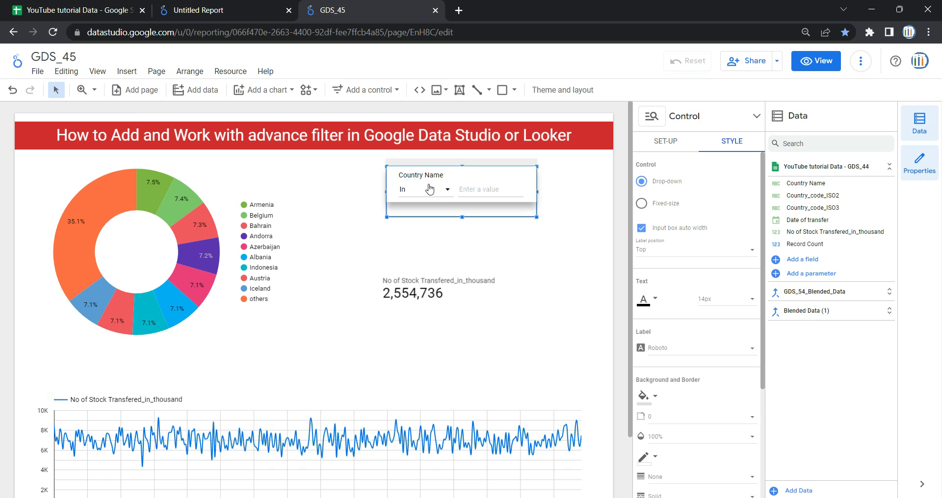
click(447, 191)
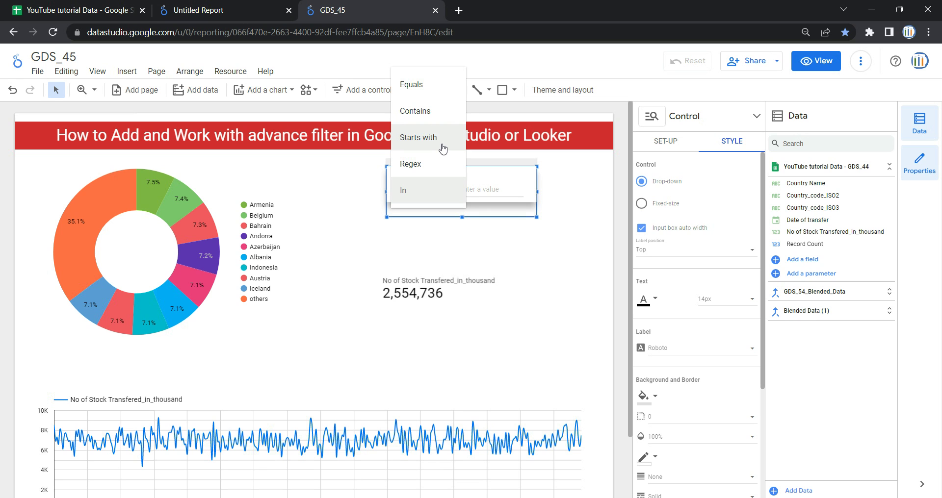
click(565, 259)
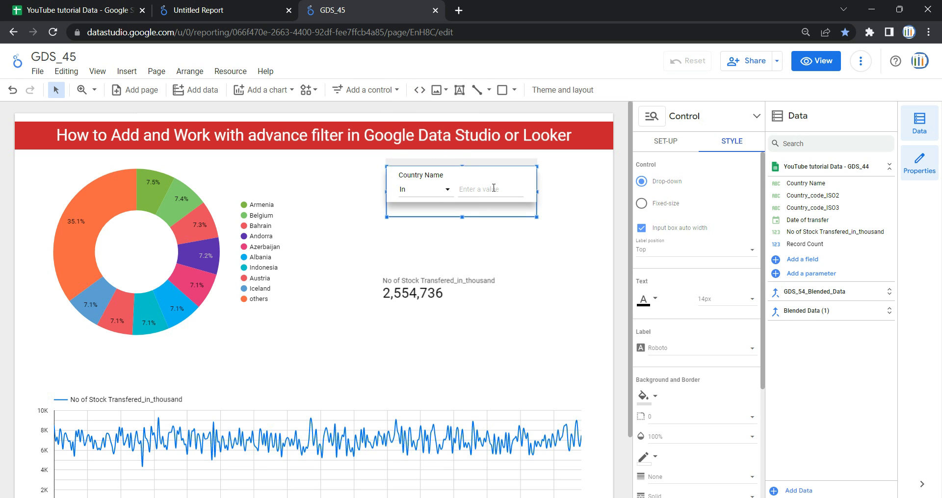
click(533, 250)
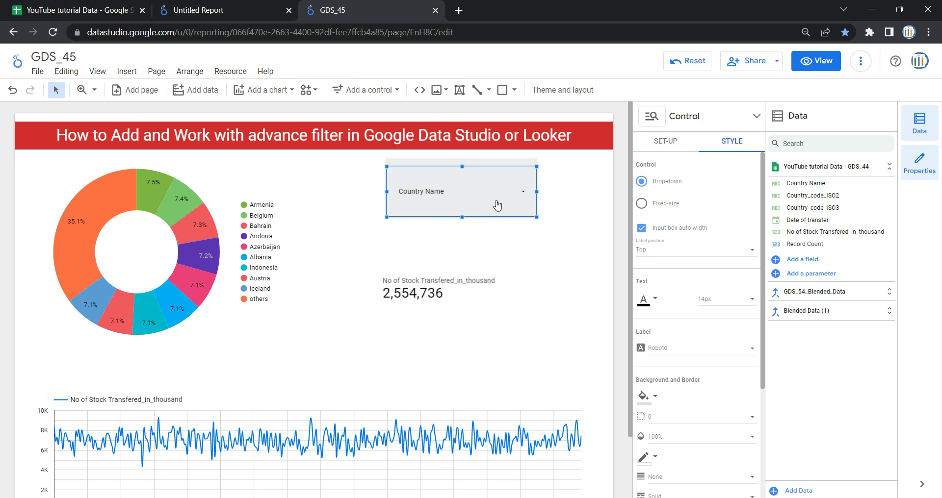
click(525, 195)
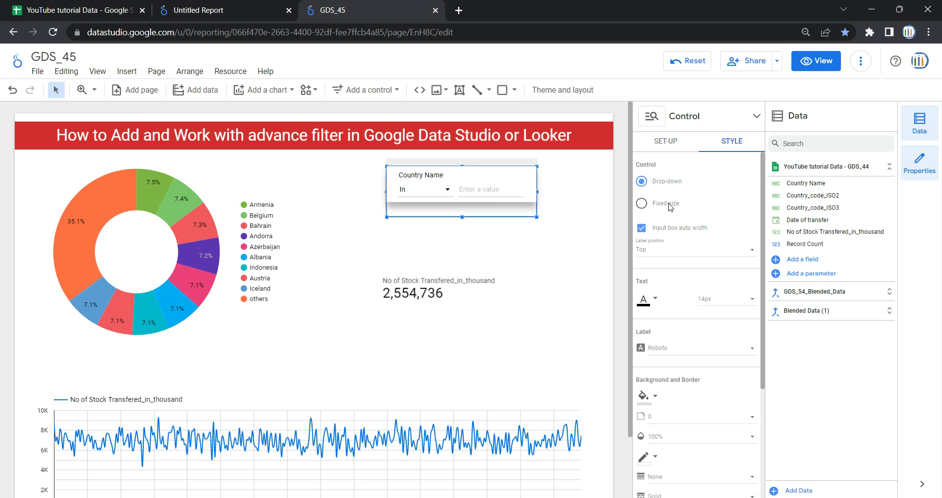
click(671, 183)
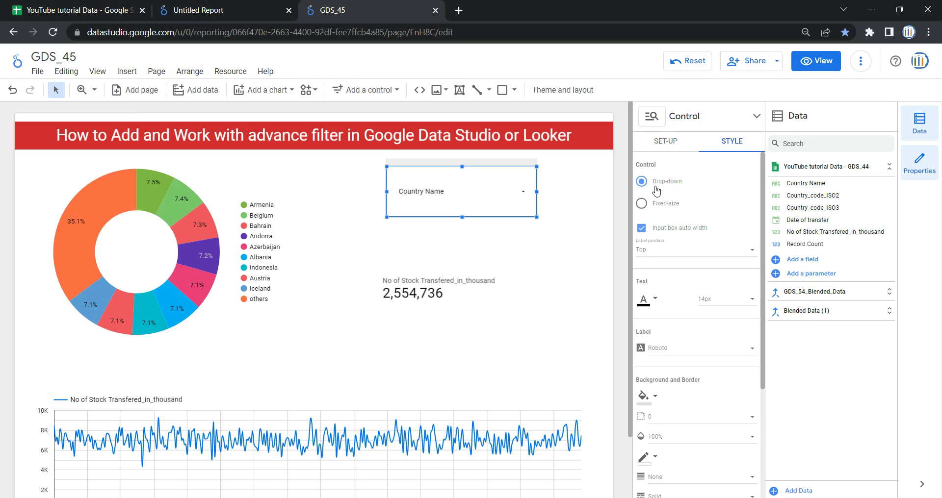
click(666, 206)
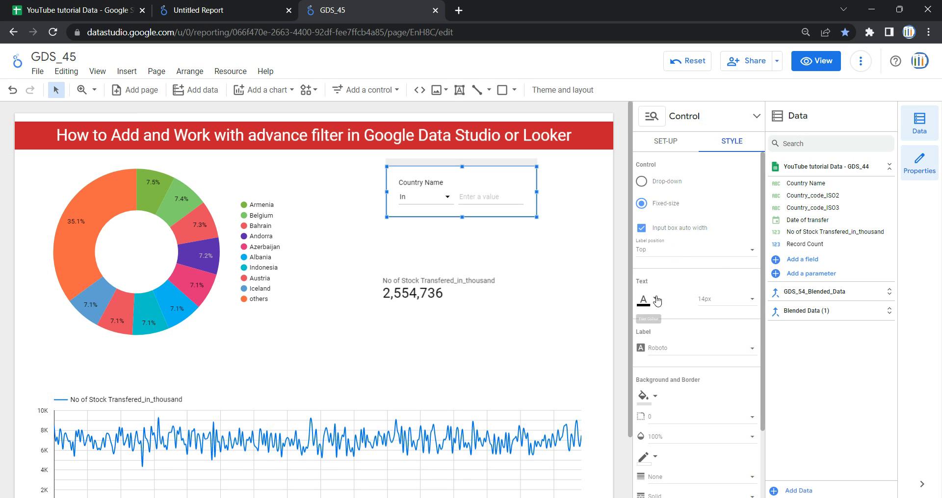
click(641, 228)
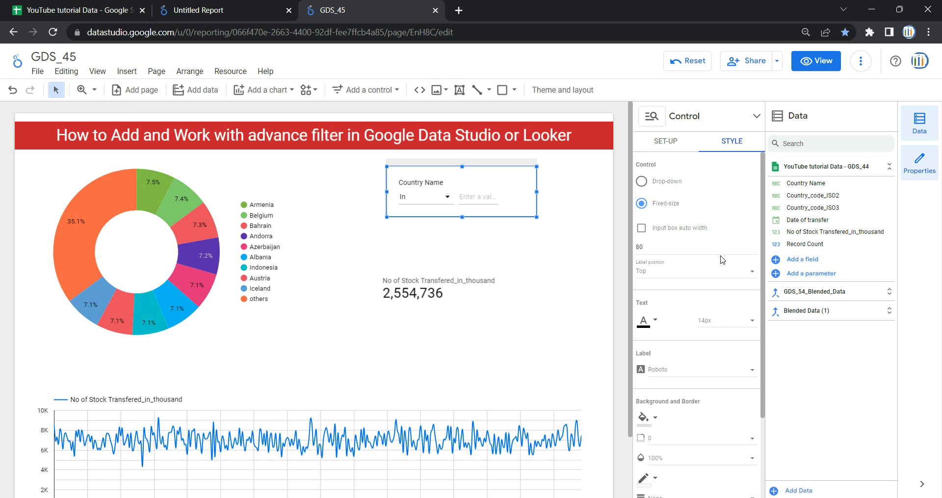
click(668, 234)
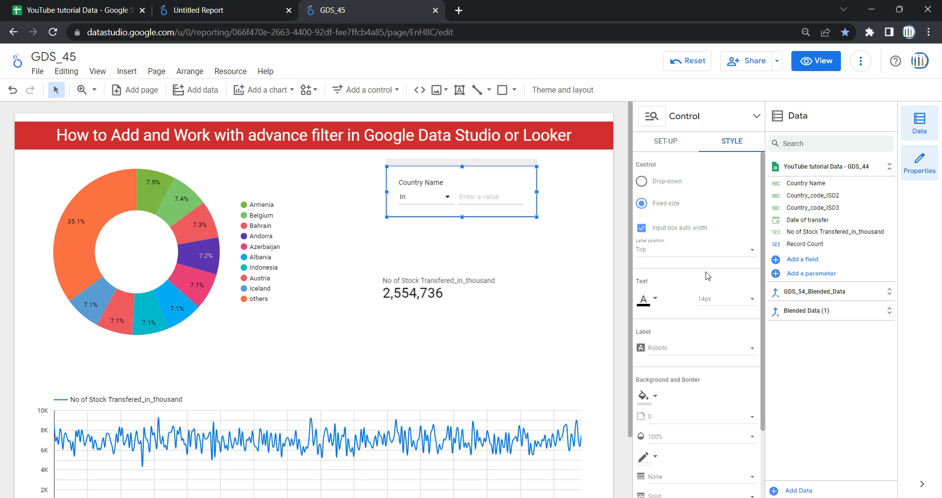
Try the Country Name label positions: above, left, hidden and legacy left
click(663, 253)
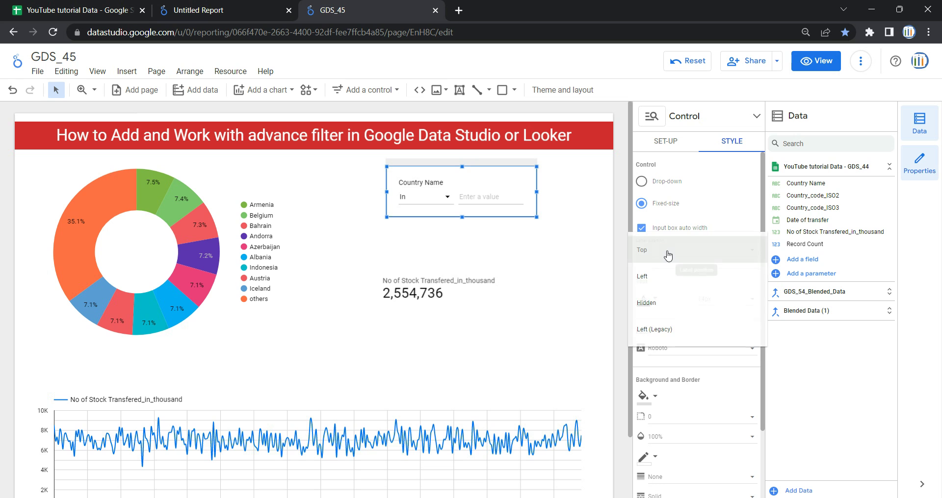
click(669, 254)
click(685, 257)
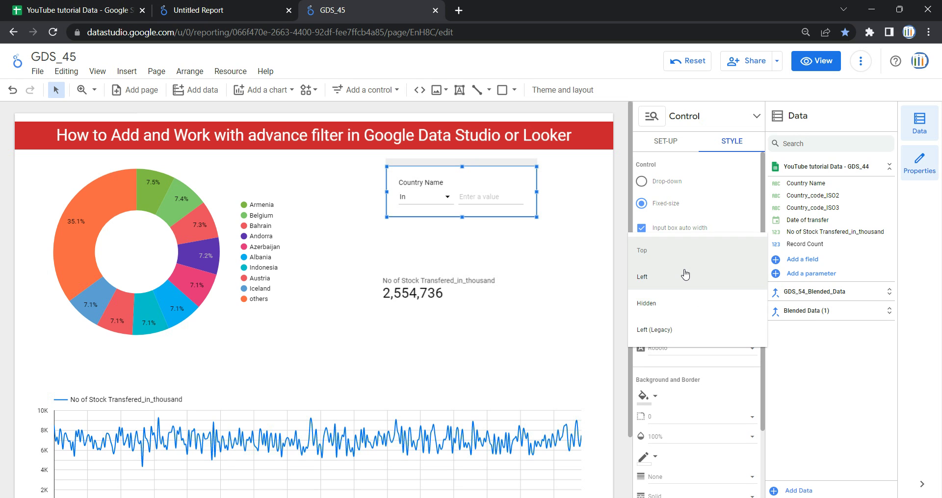
click(684, 274)
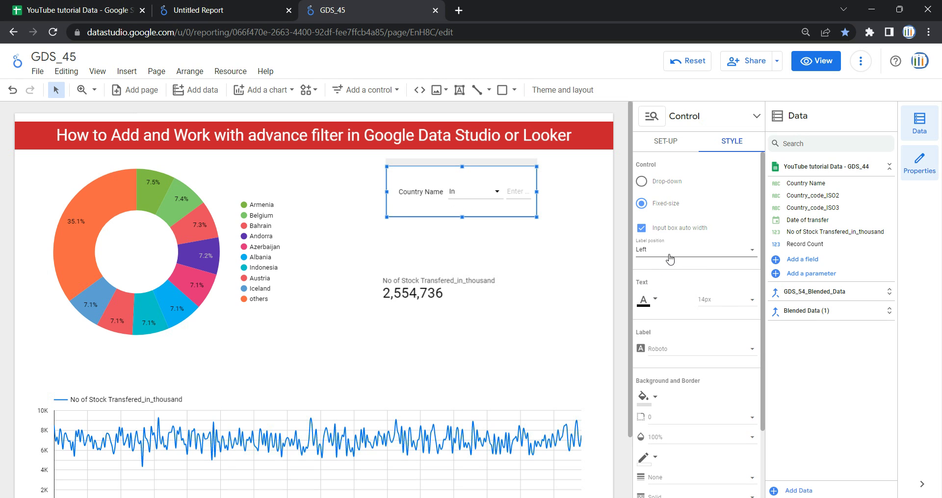
click(670, 259)
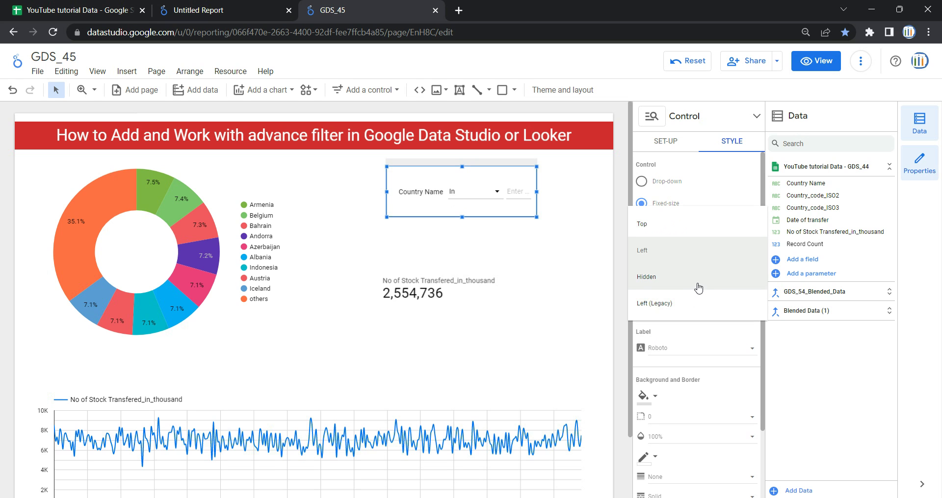
click(654, 278)
click(688, 249)
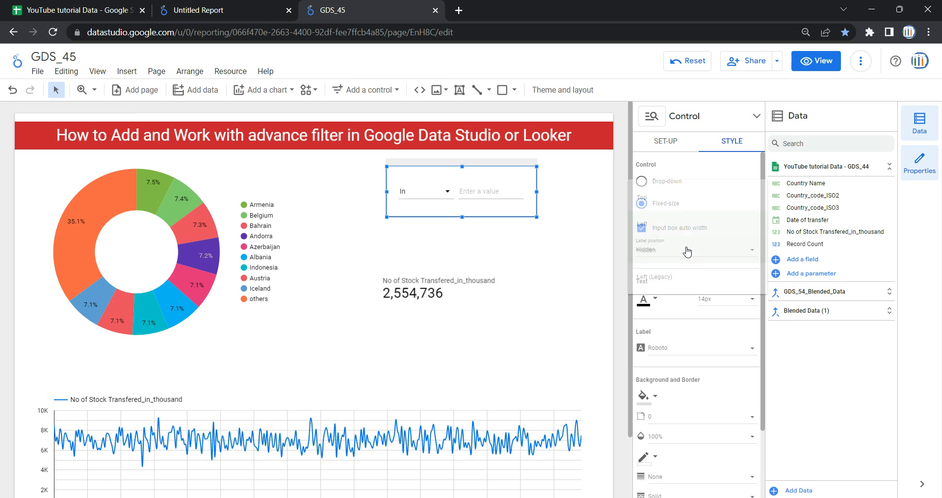
click(688, 285)
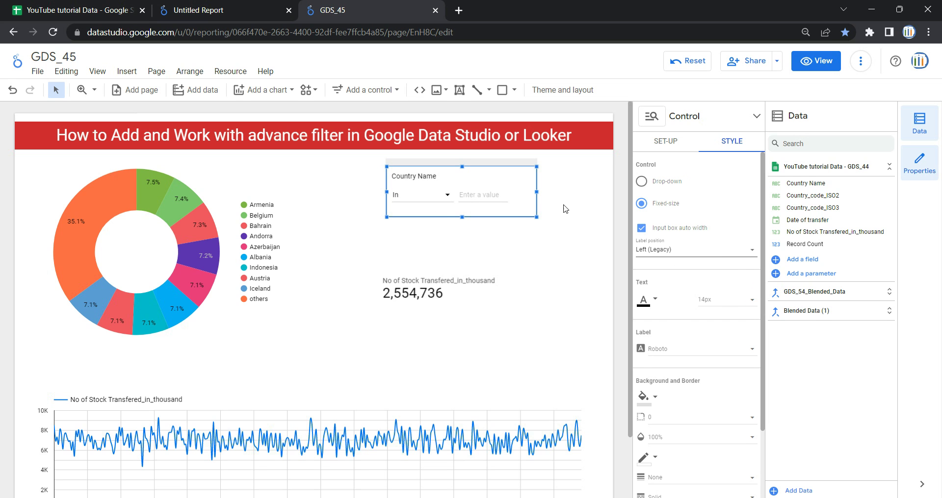
Make the Country Name control's text dark red at 14px
scroll(717, 270, down, 1)
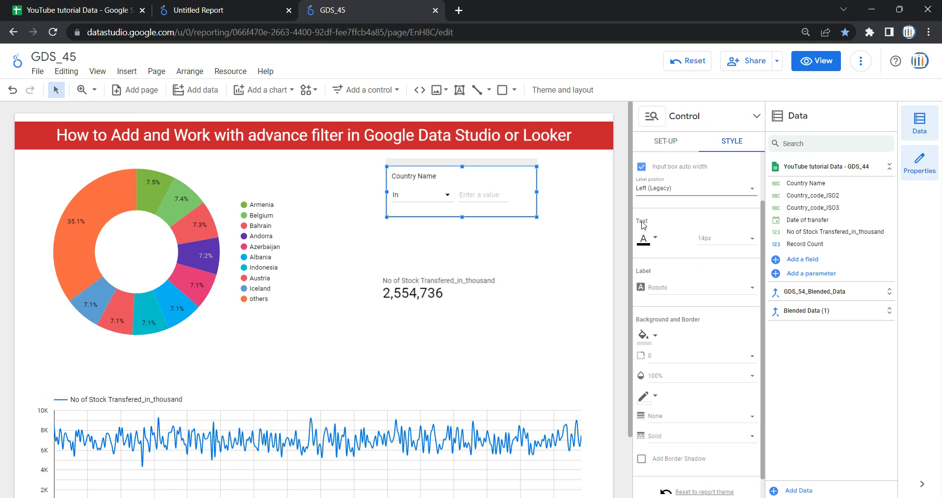
click(651, 244)
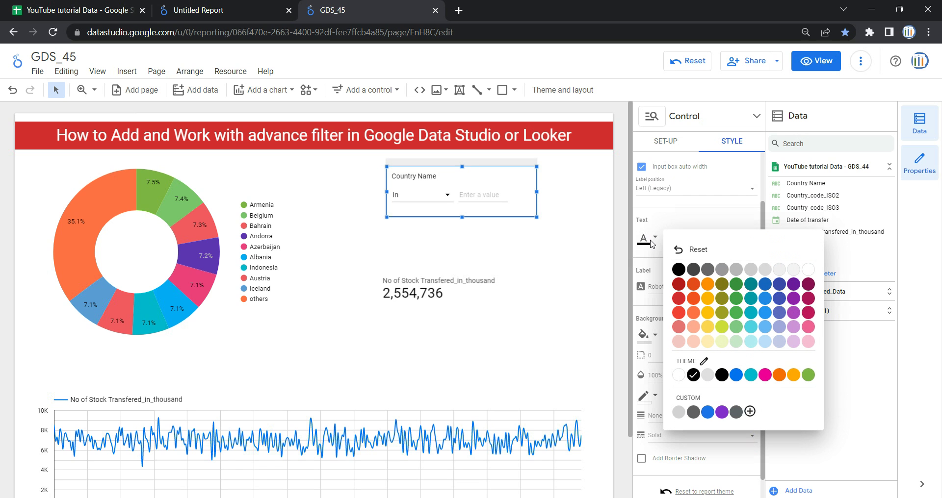
click(679, 284)
click(712, 241)
click(712, 266)
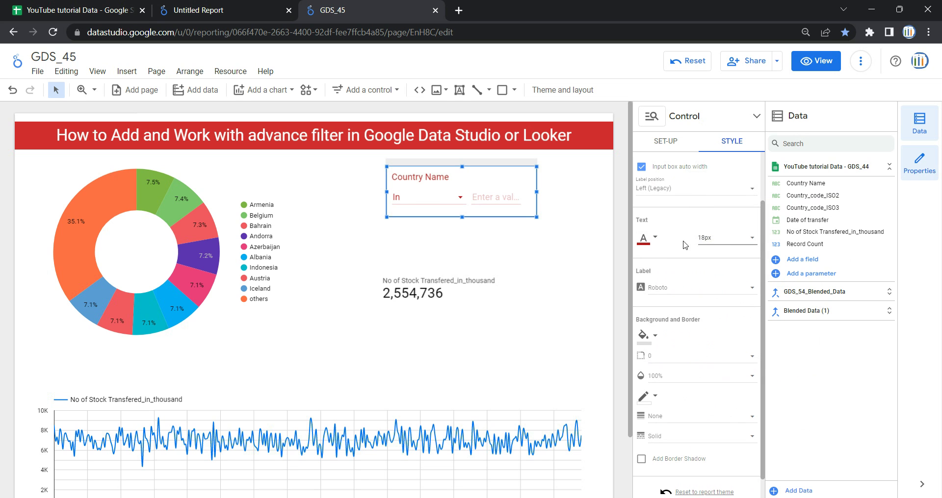
click(706, 238)
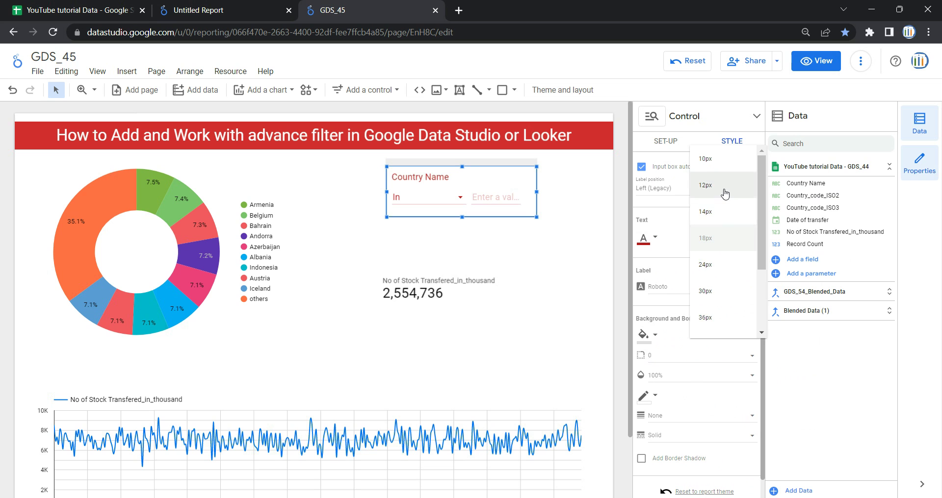
click(724, 194)
click(707, 237)
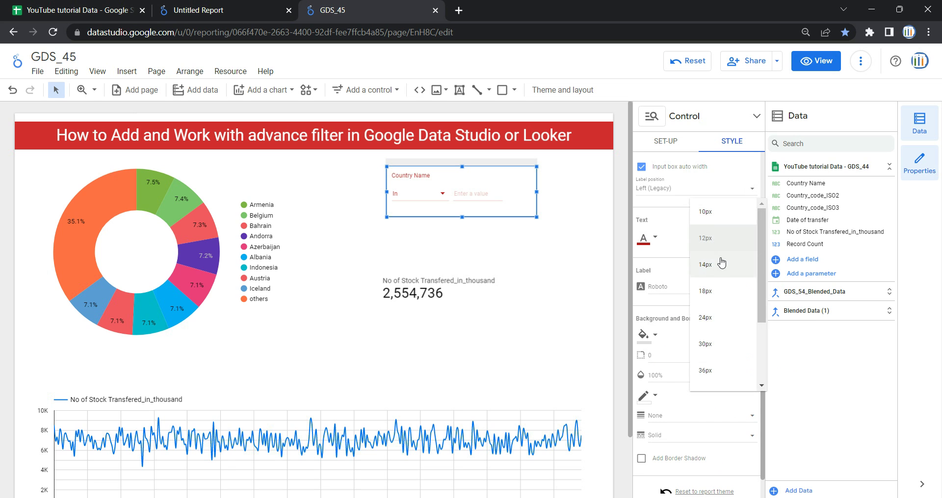
click(721, 261)
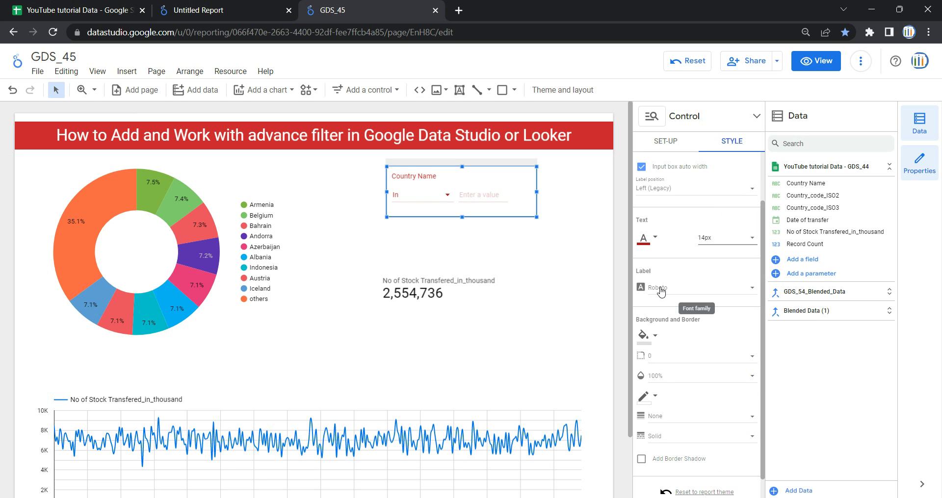
Set the control's label font family to Roboto Condensed
click(660, 290)
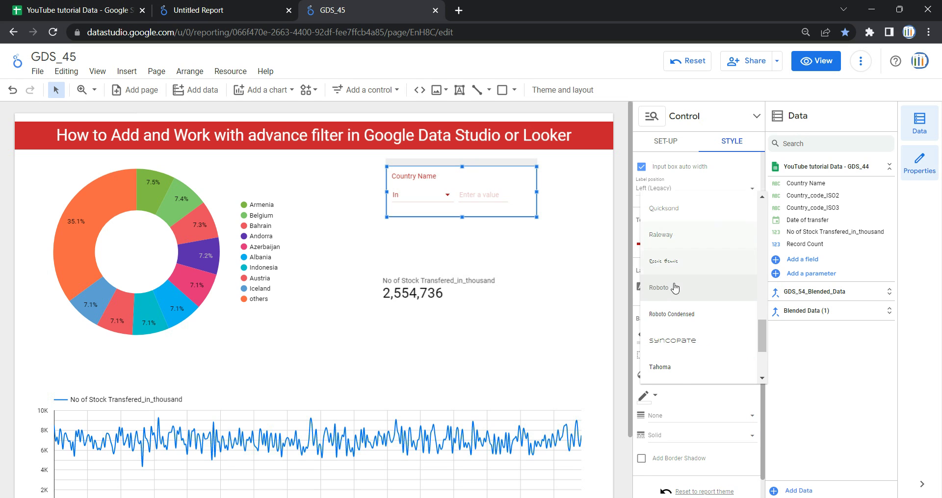
click(682, 320)
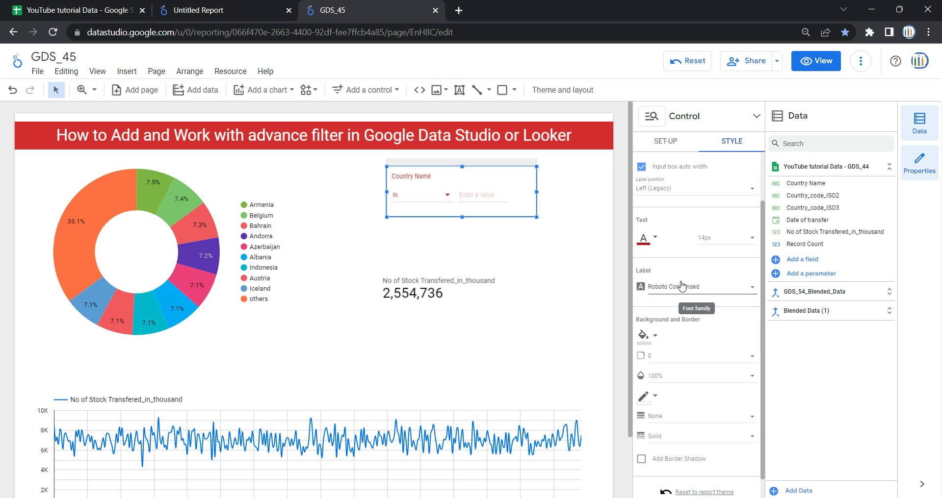
scroll(679, 288, down, 1)
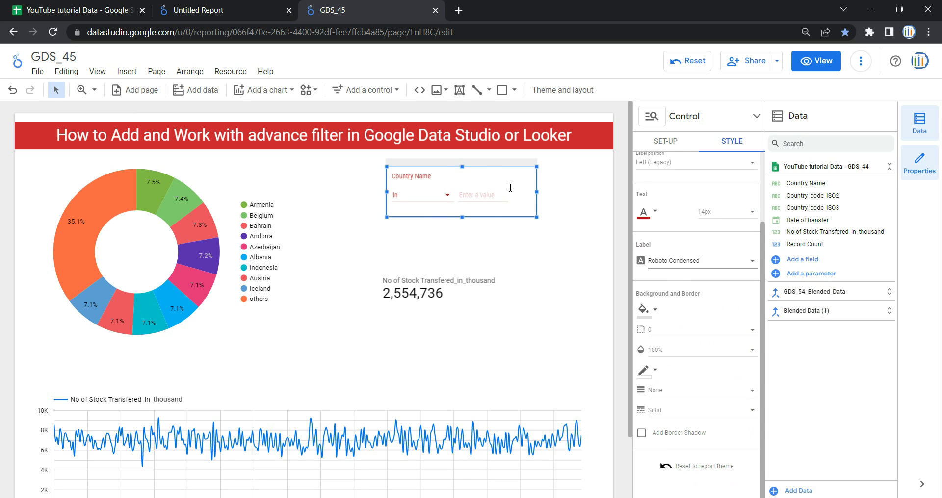
Undo the last change, fill the control's background black, and make its text white 18px
key(ctrl+z)
click(652, 320)
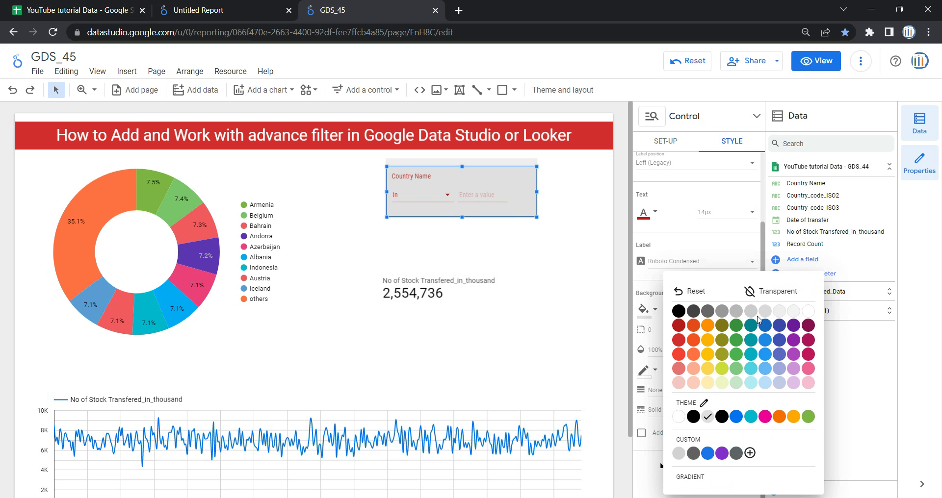
click(678, 312)
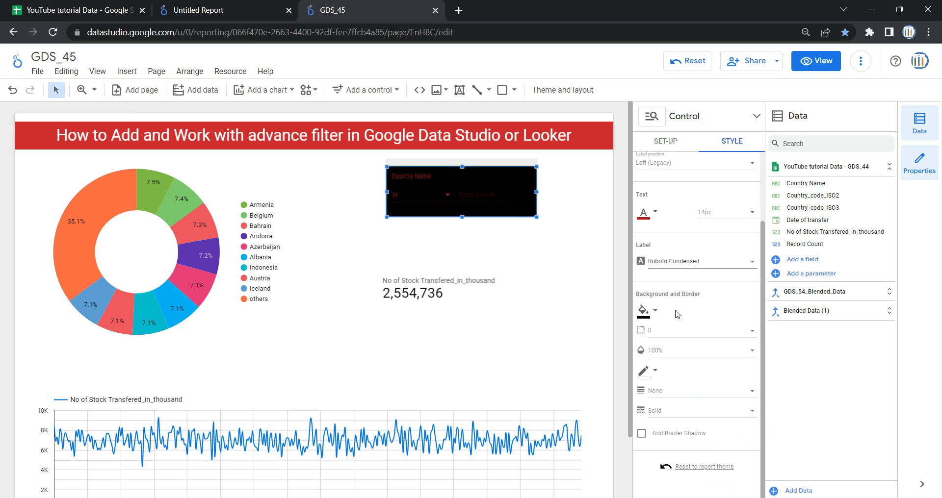
click(654, 213)
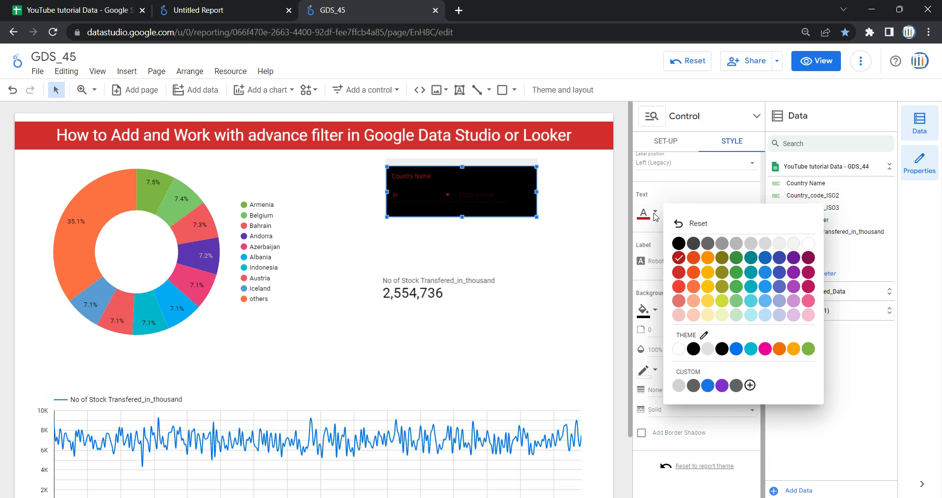
click(808, 244)
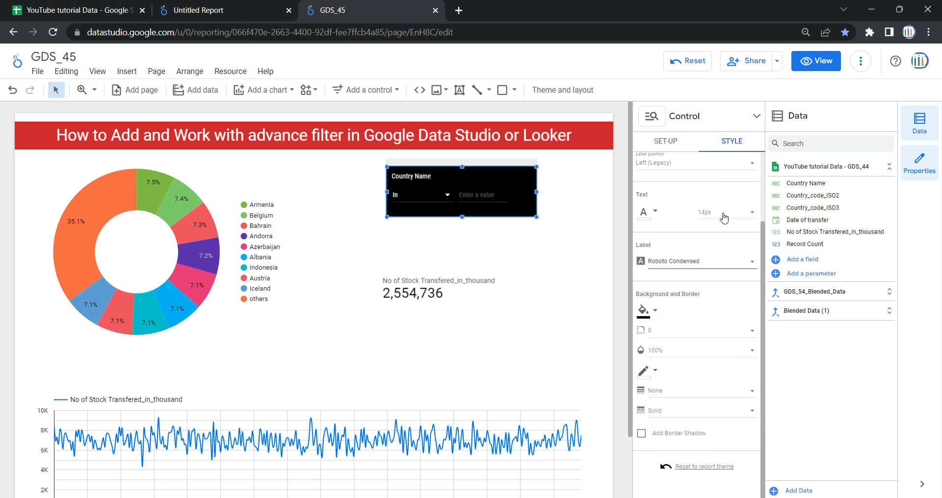
click(723, 214)
click(723, 240)
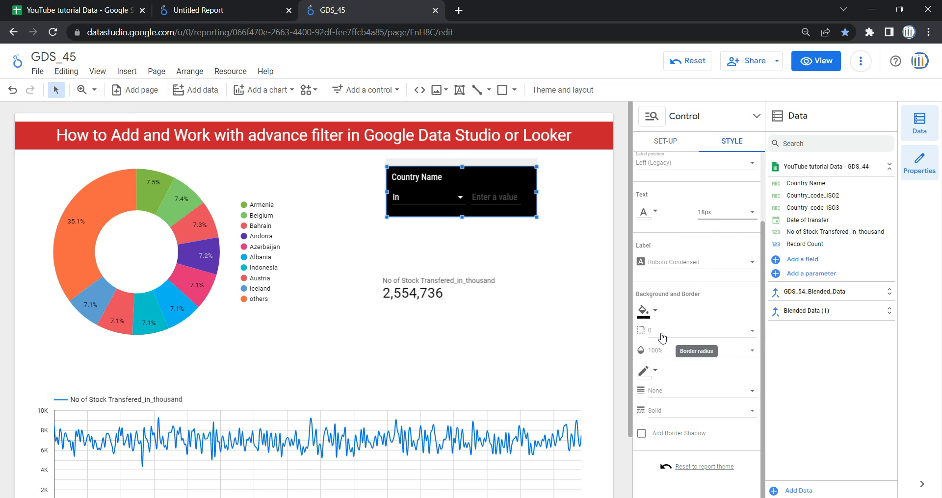
Round the control's corners to radius 4 and set background opacity to 70%
click(663, 338)
click(683, 422)
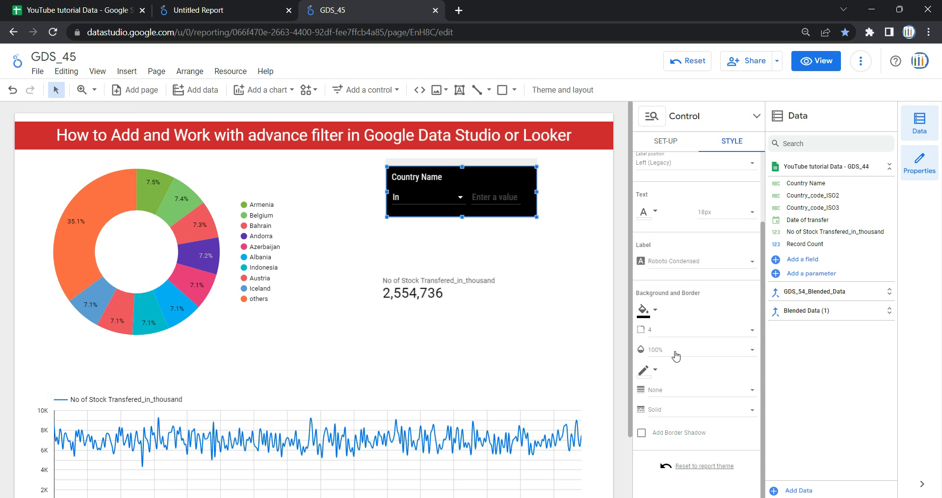
click(676, 355)
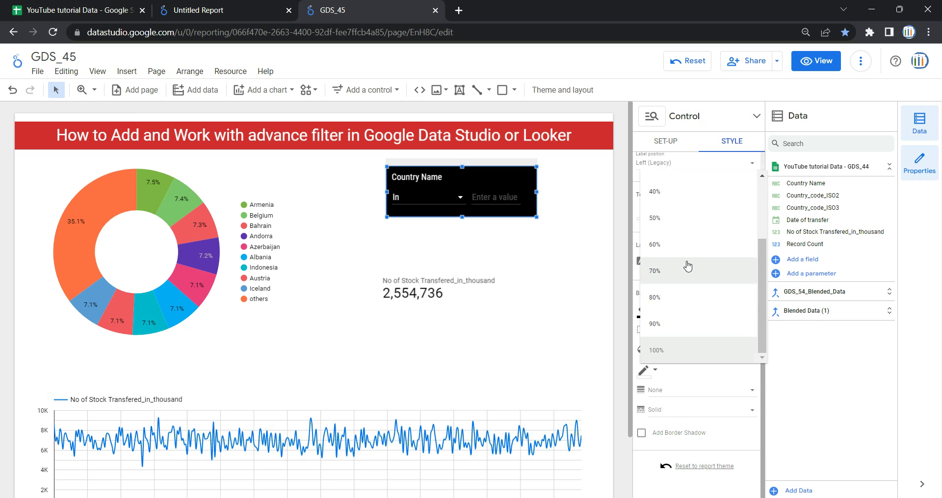
click(688, 267)
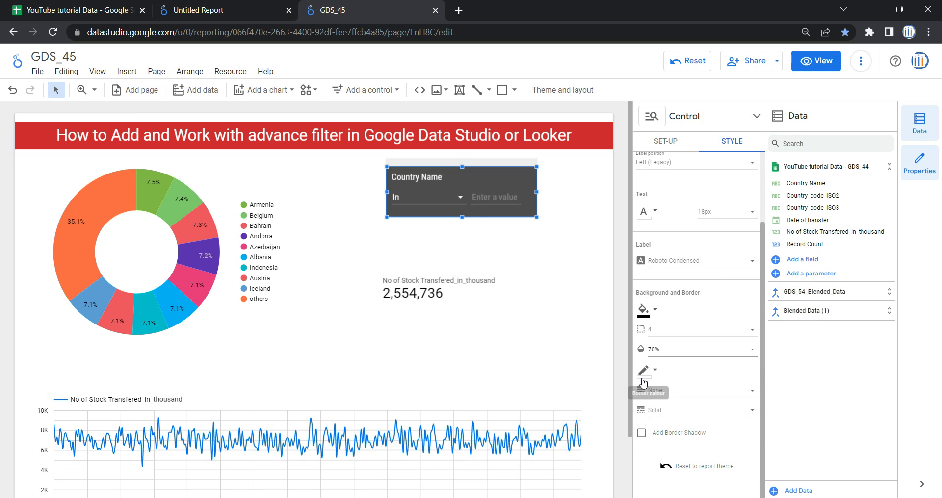
Give the control a crimson dotted border of weight 4, then deselect it
click(655, 370)
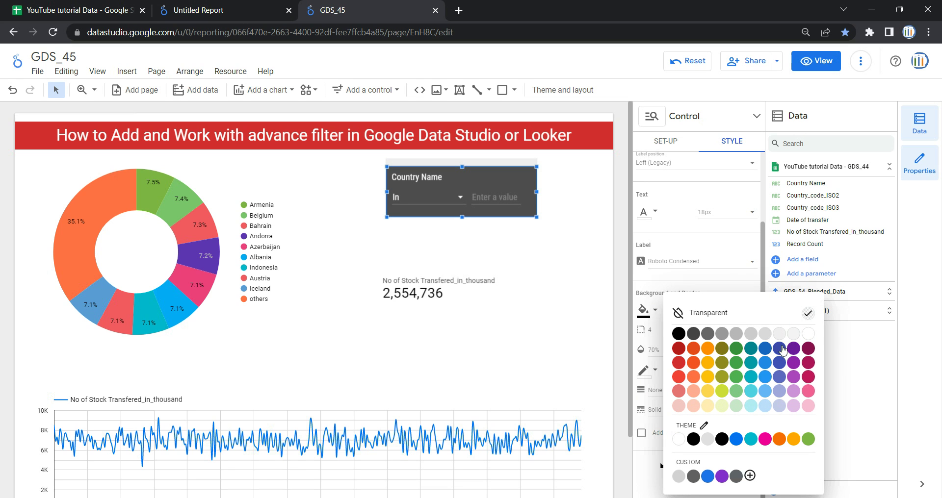
click(807, 377)
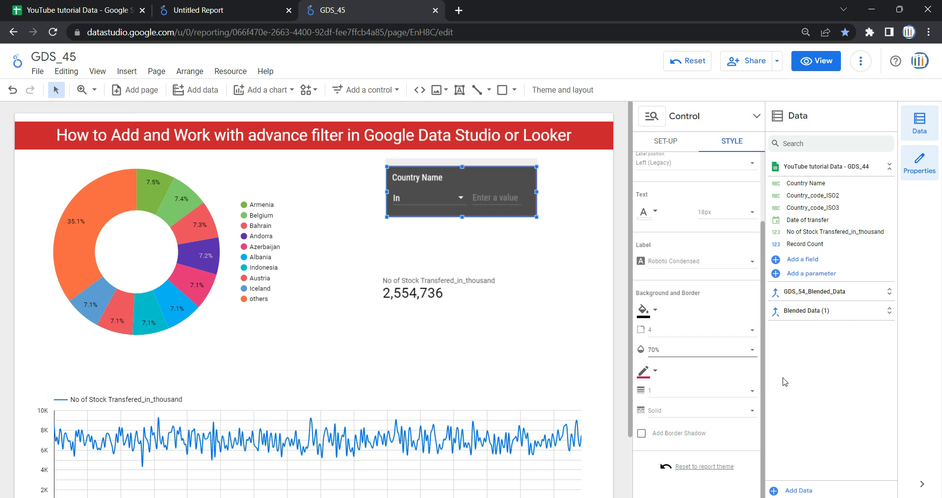
click(665, 394)
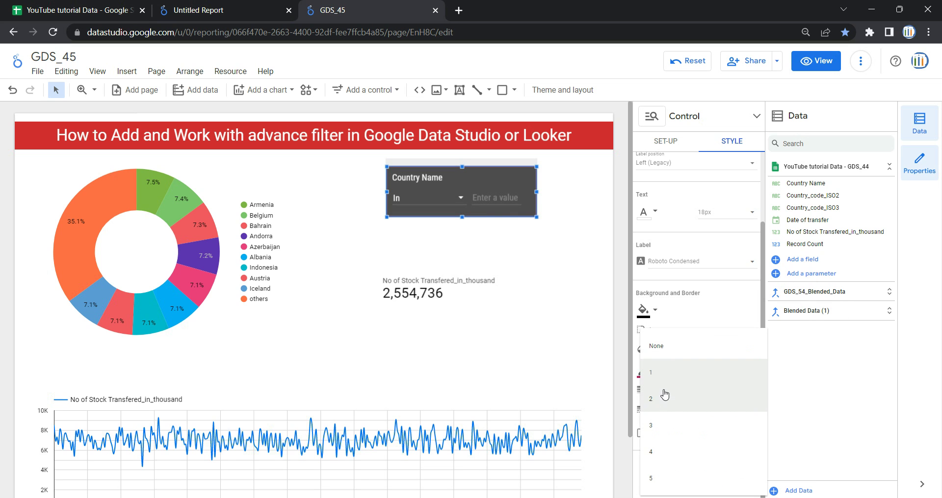
click(676, 450)
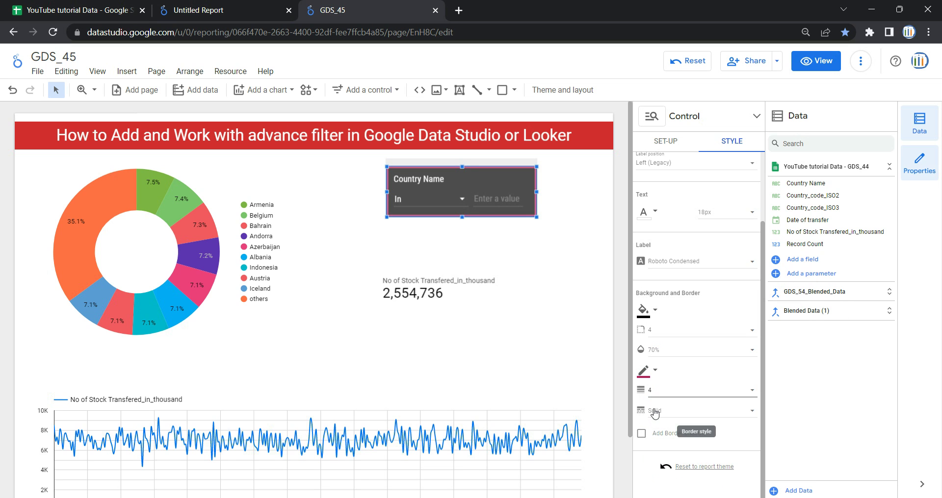
click(655, 416)
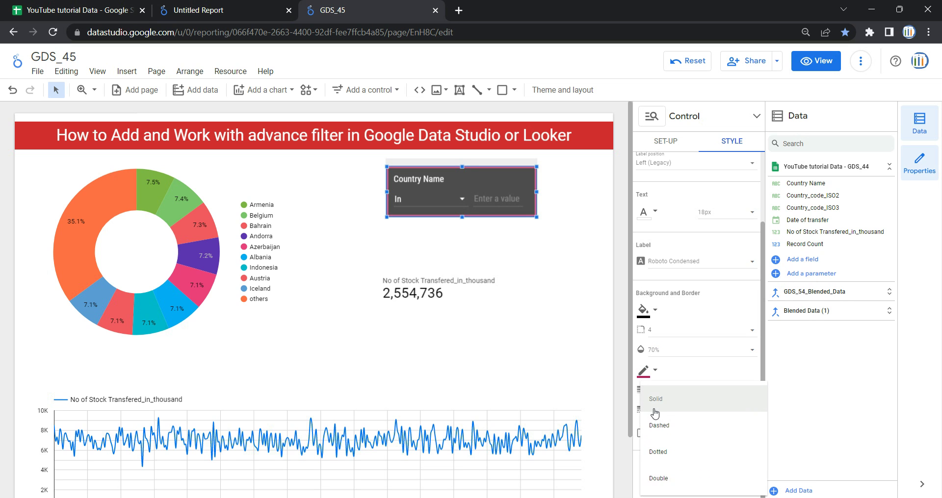
click(678, 452)
key(Escape)
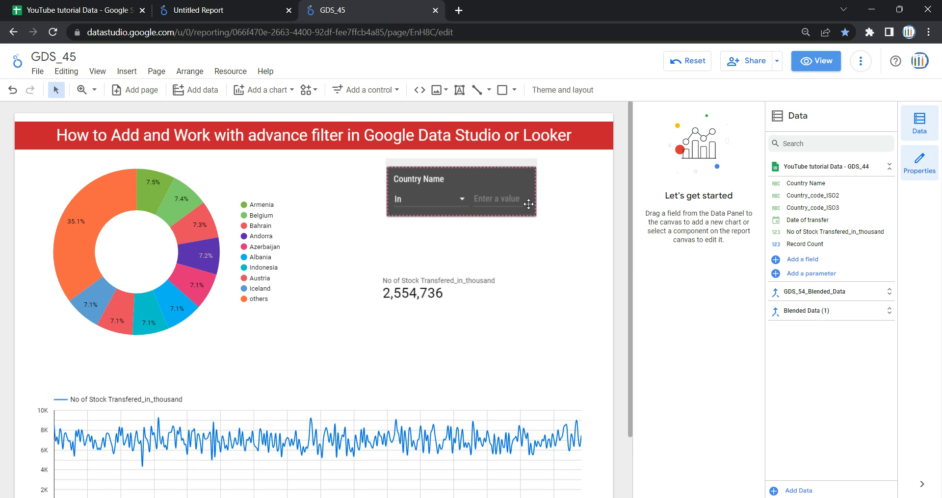
Preview the GDS_45 report in View mode and scroll through the charts
click(816, 63)
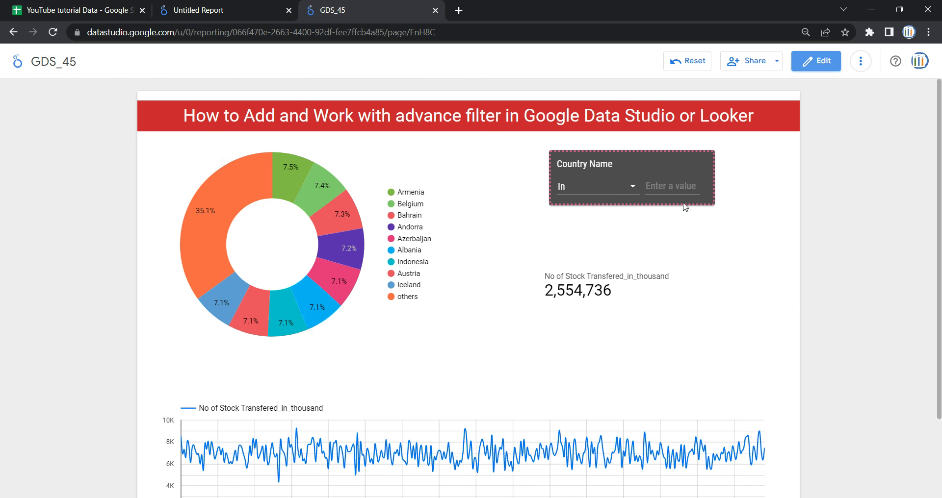
scroll(692, 233, down, 2)
scroll(693, 232, up, 2)
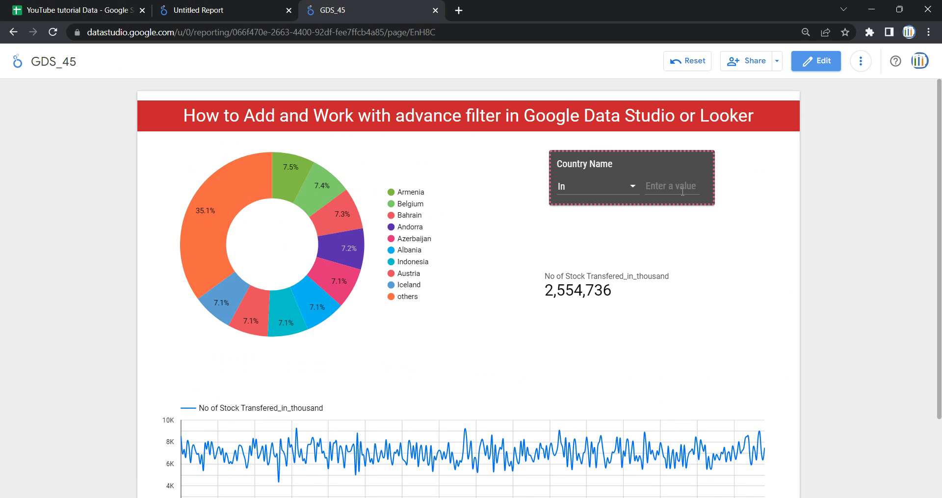